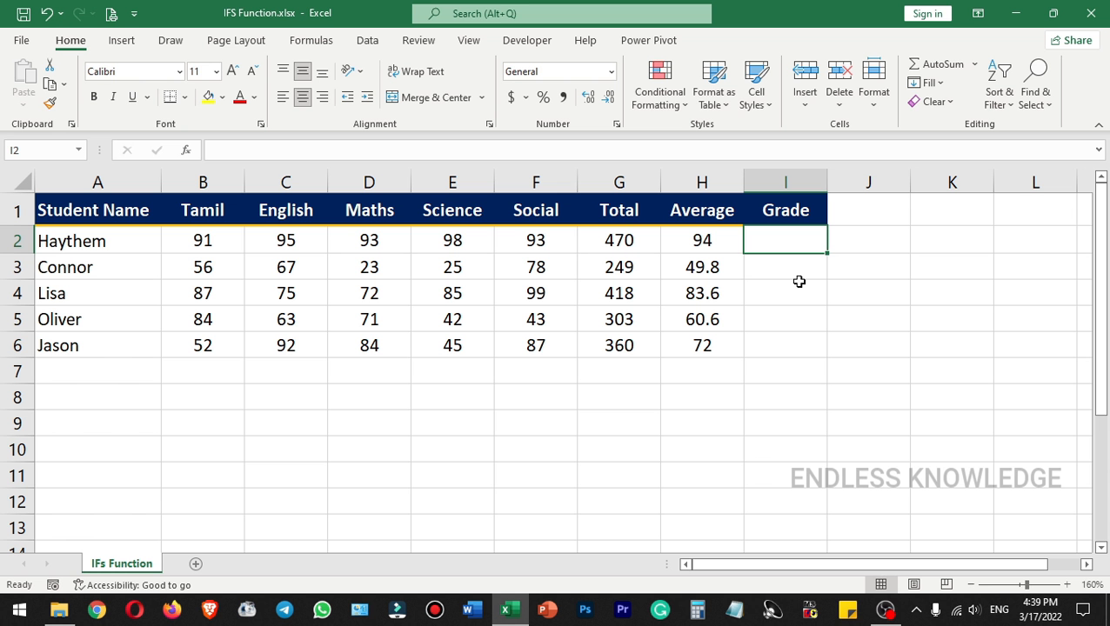
text(=ifs)
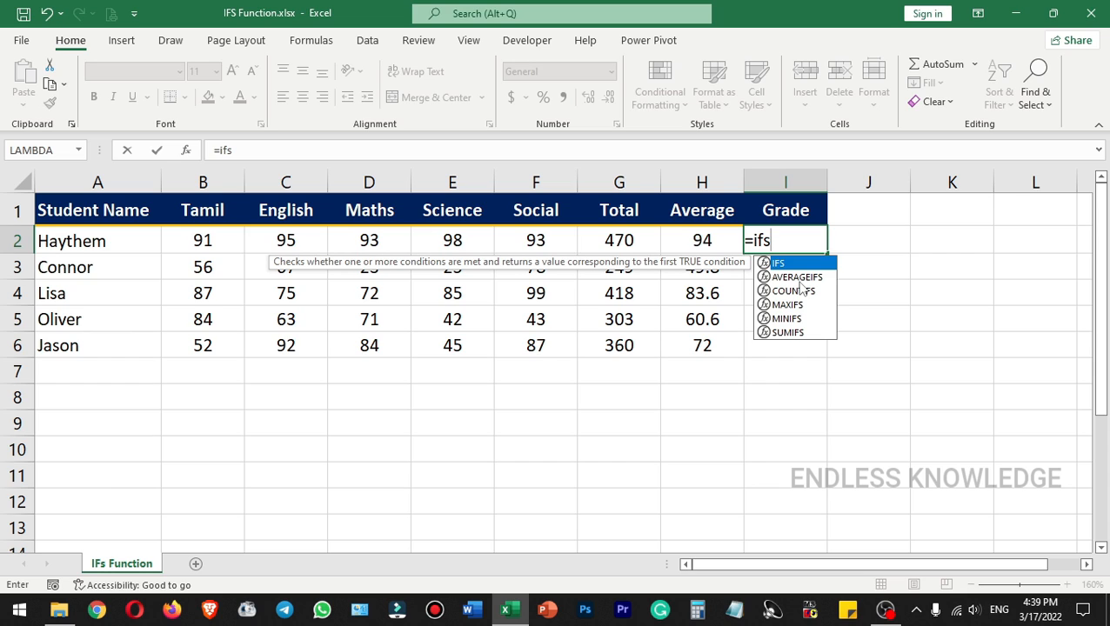
key(BackSpace)
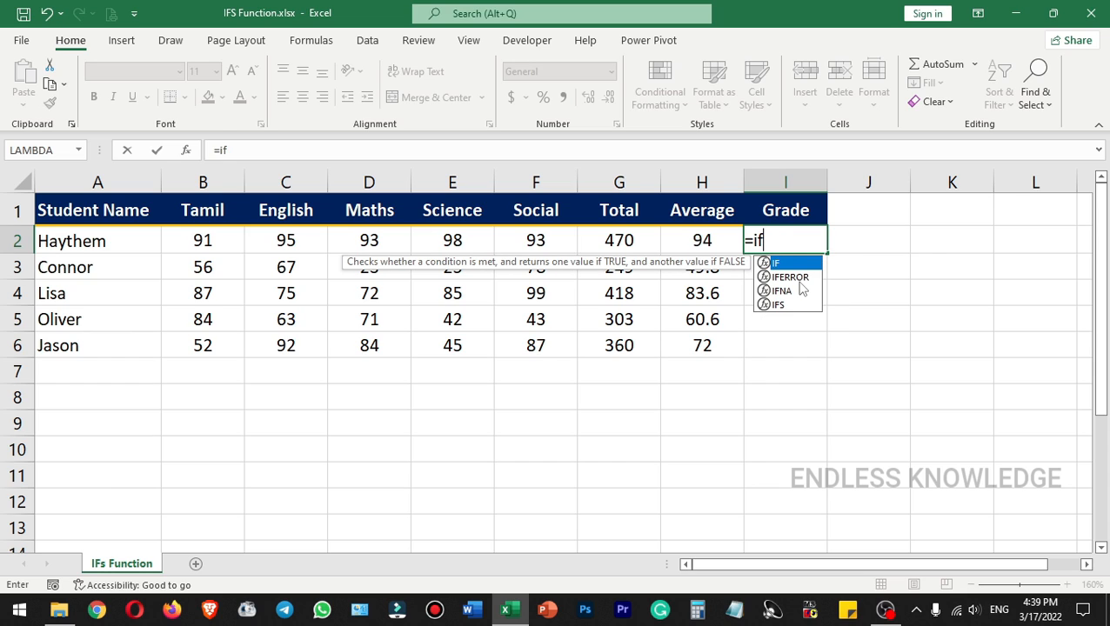
key(Tab)
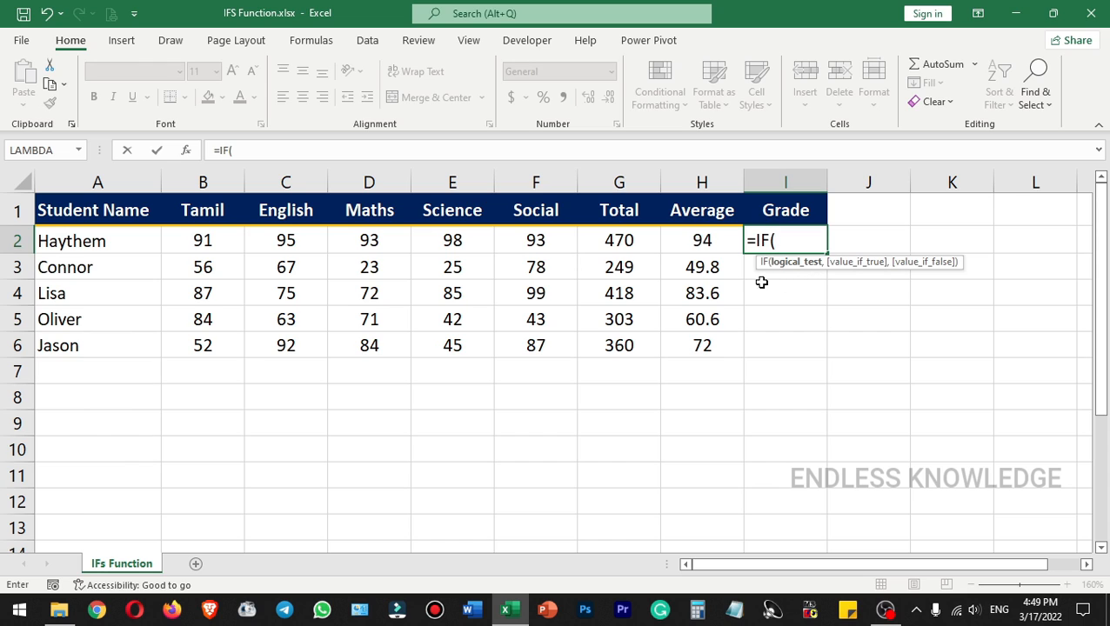
click(711, 241)
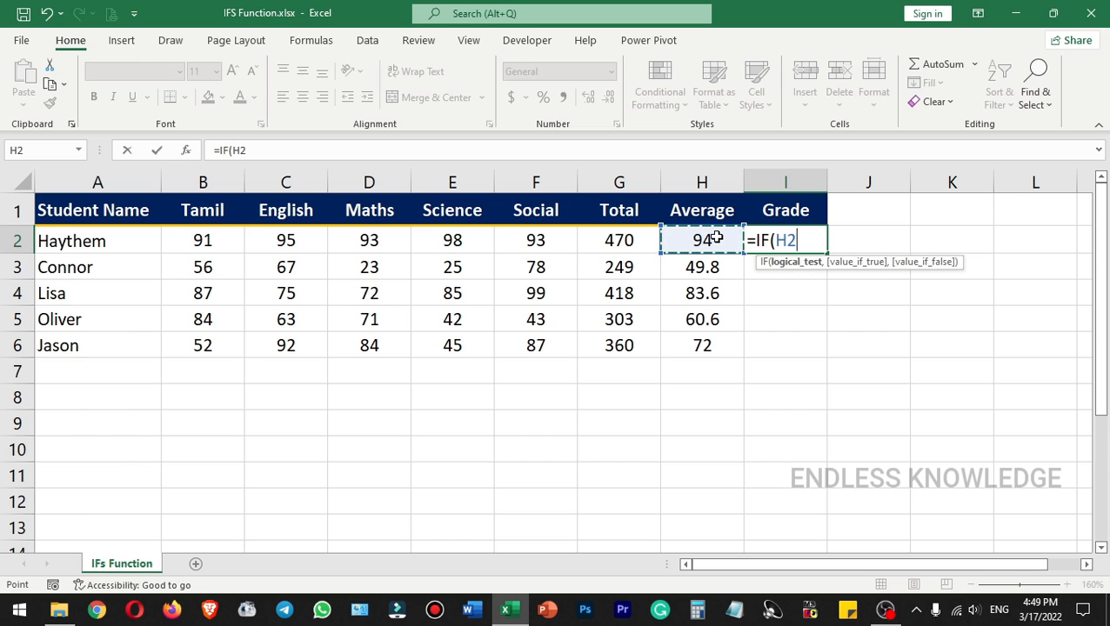
text(,)
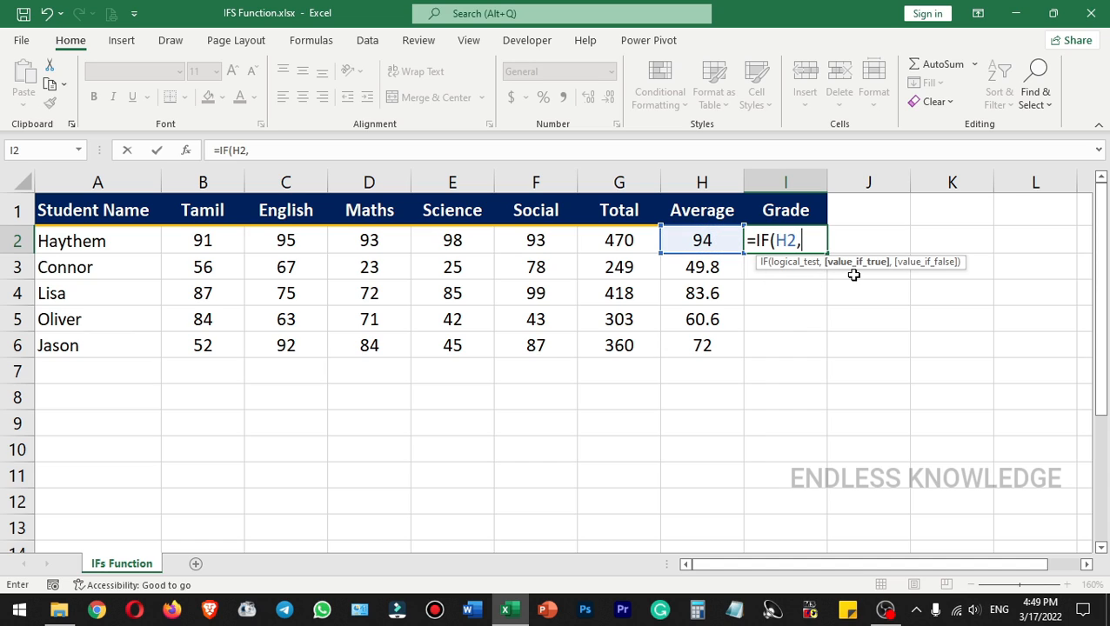
text(,)
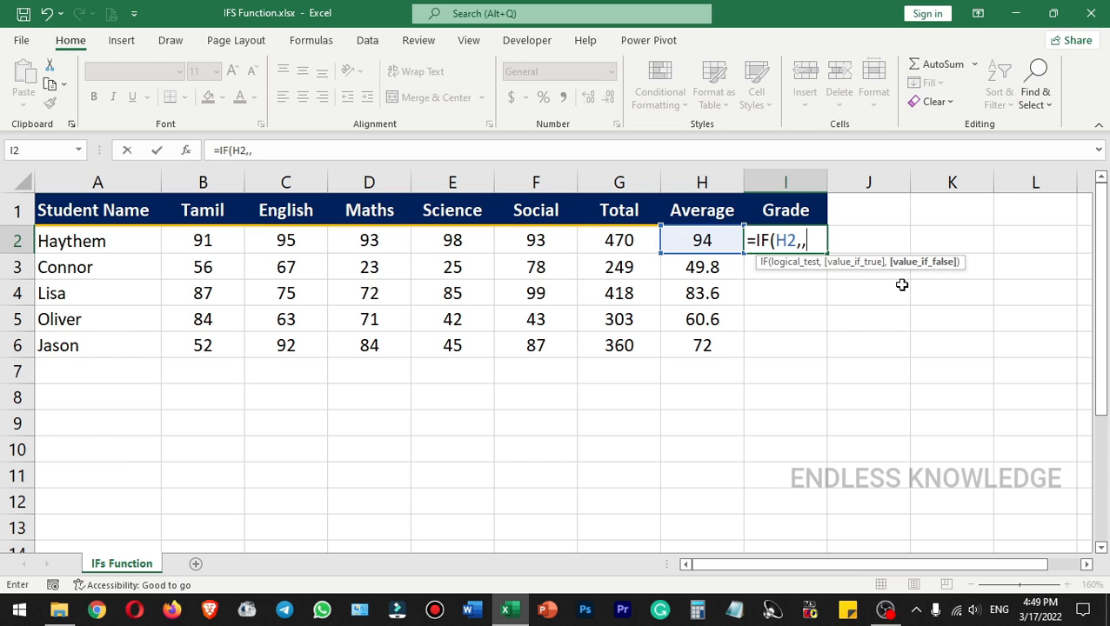
key(Escape)
text(=if)
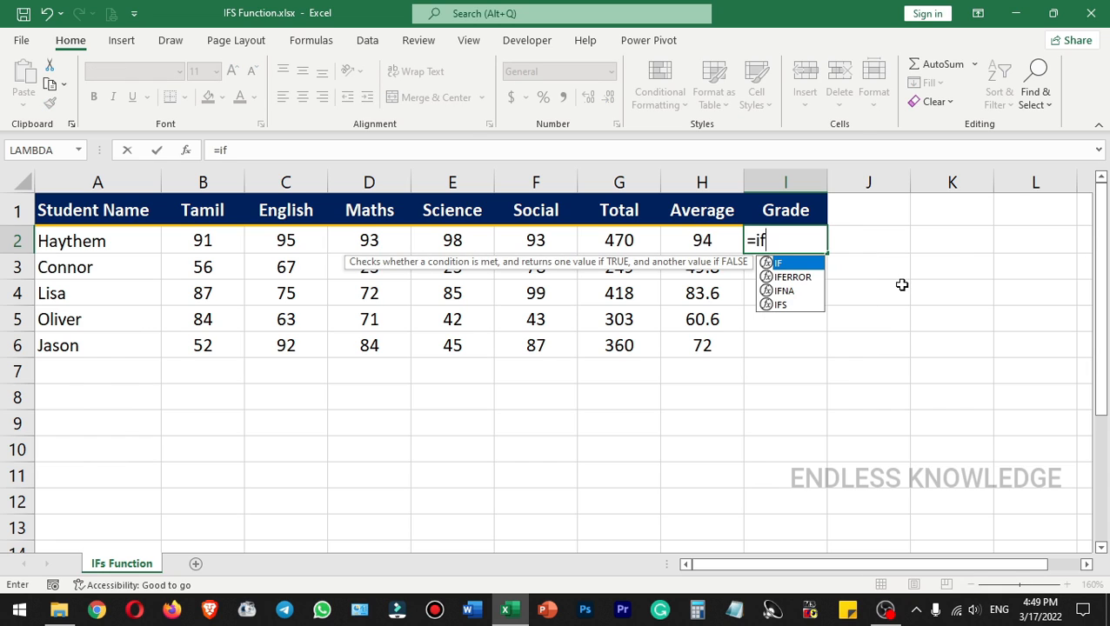
key(Tab)
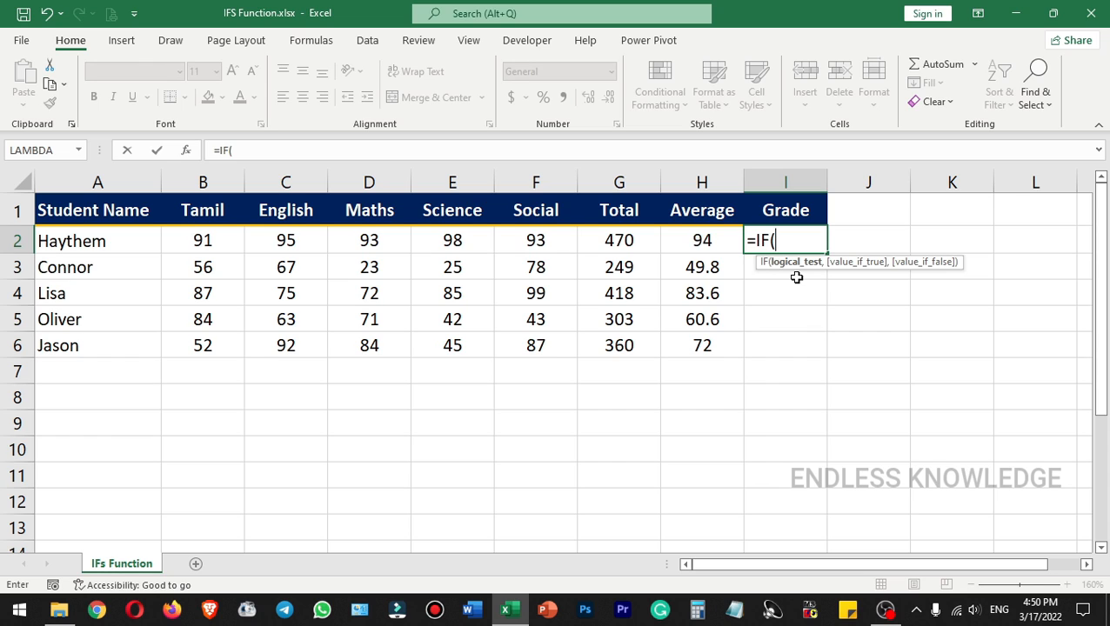
key(Escape)
Enter =IF(H2>=90,"A+","No grade") in cell I2 to grade the first student's average
click(729, 245)
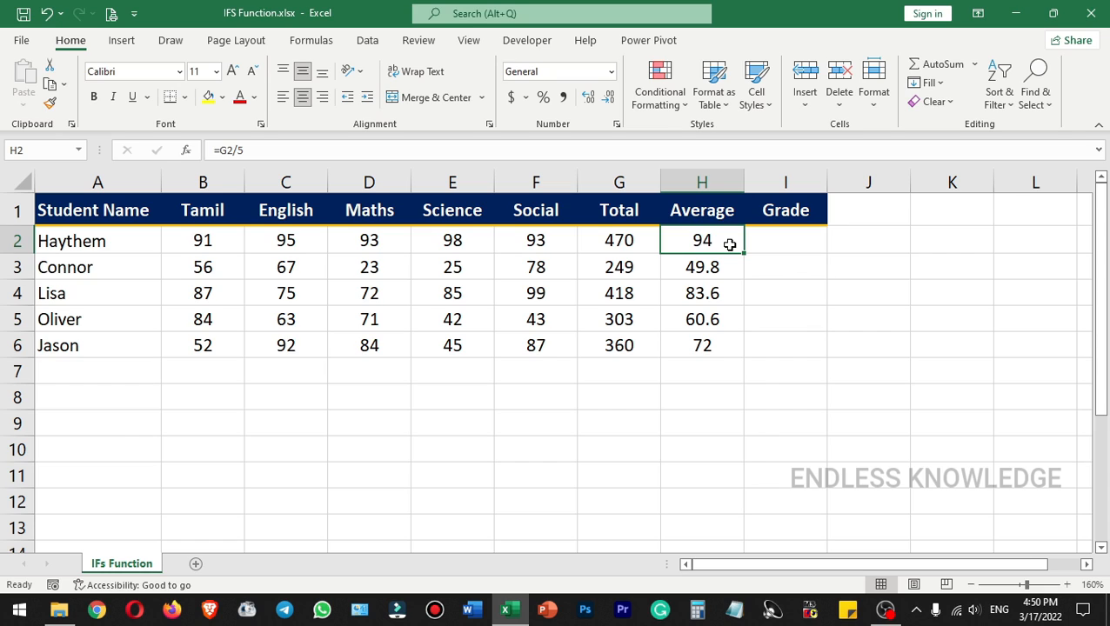
click(758, 247)
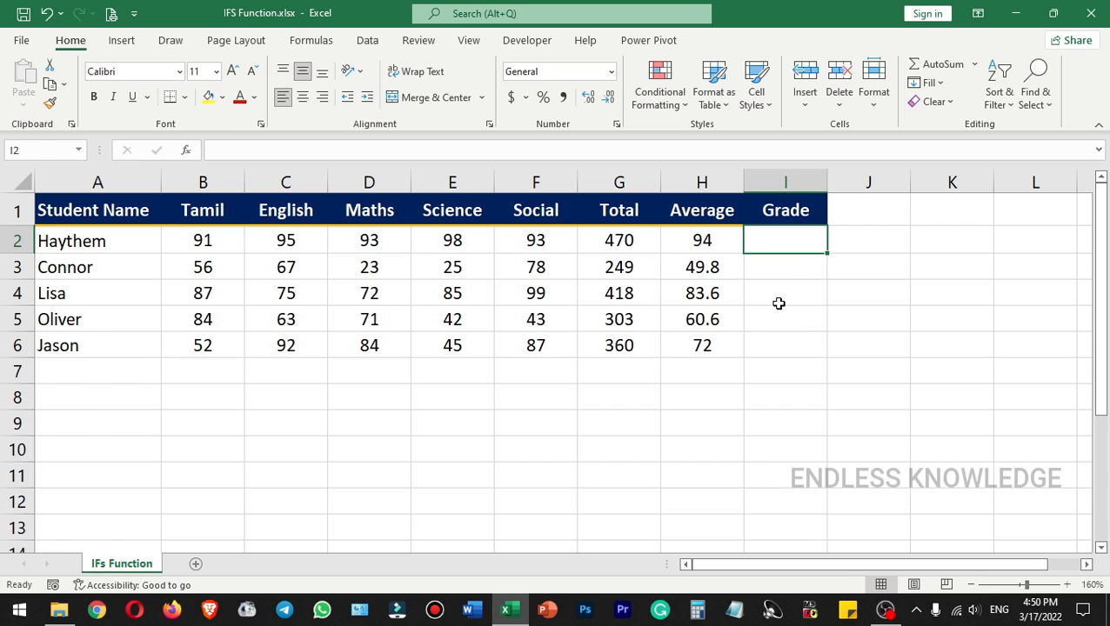
text(=if)
key(Tab)
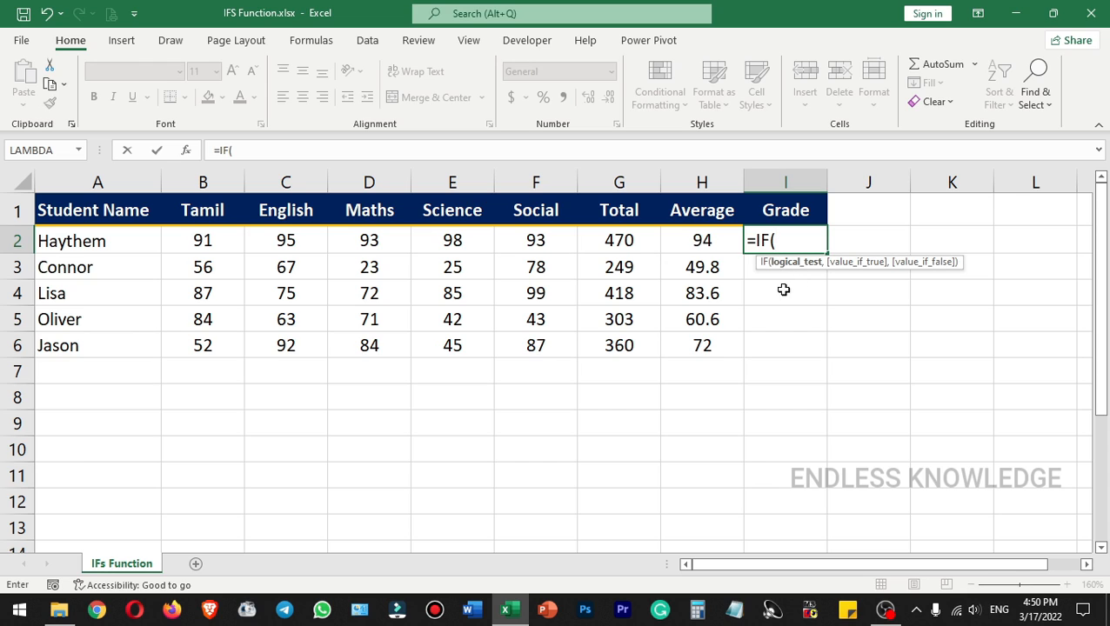
click(712, 242)
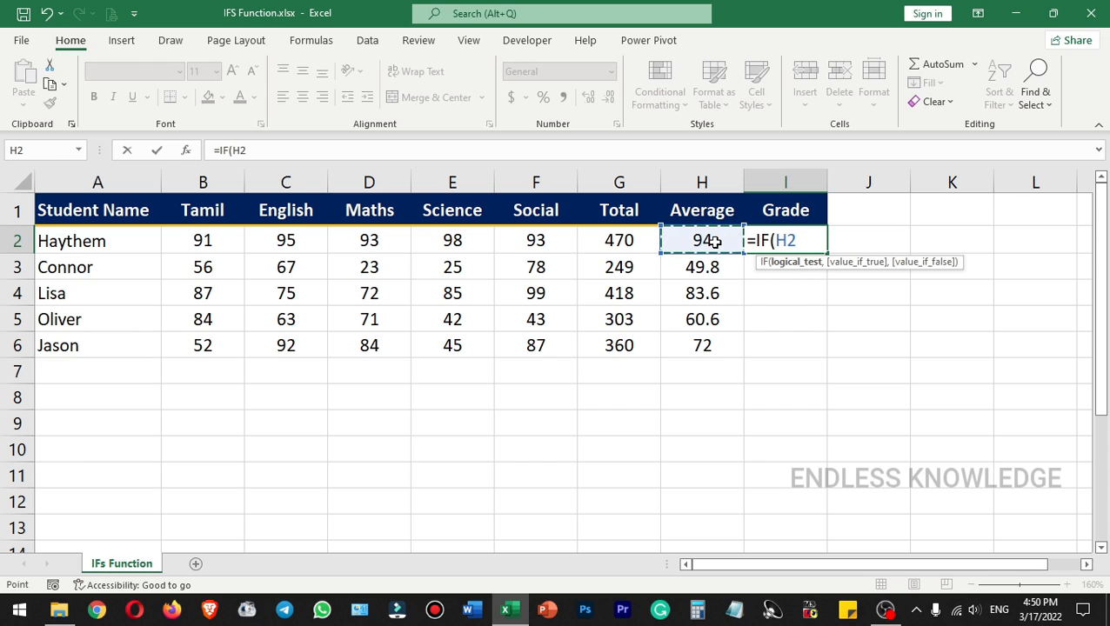
text(>=)
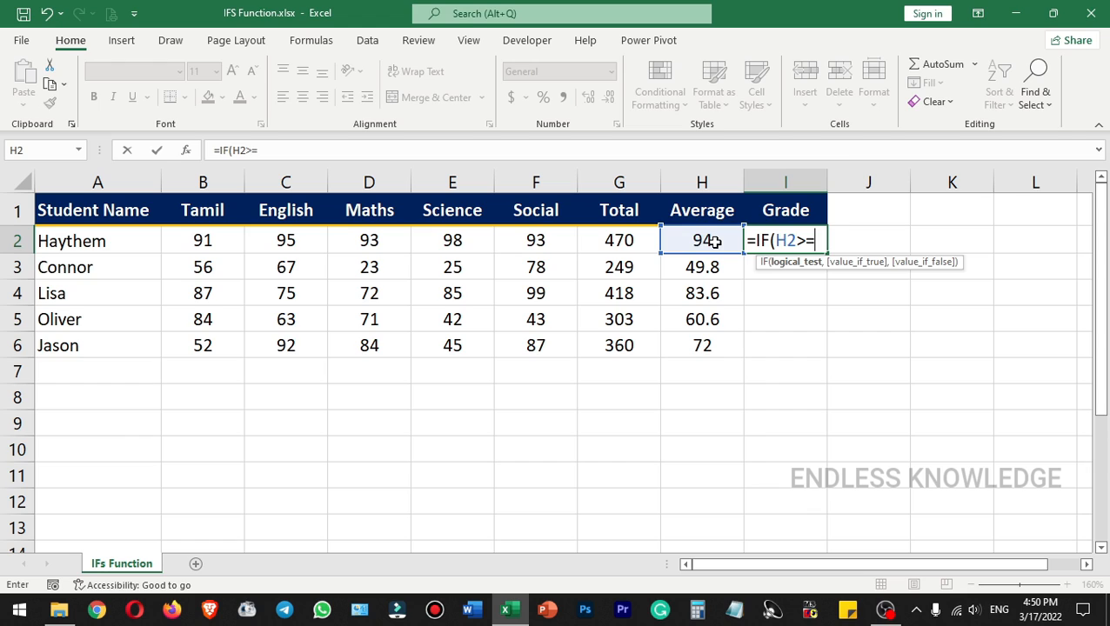
text(90)
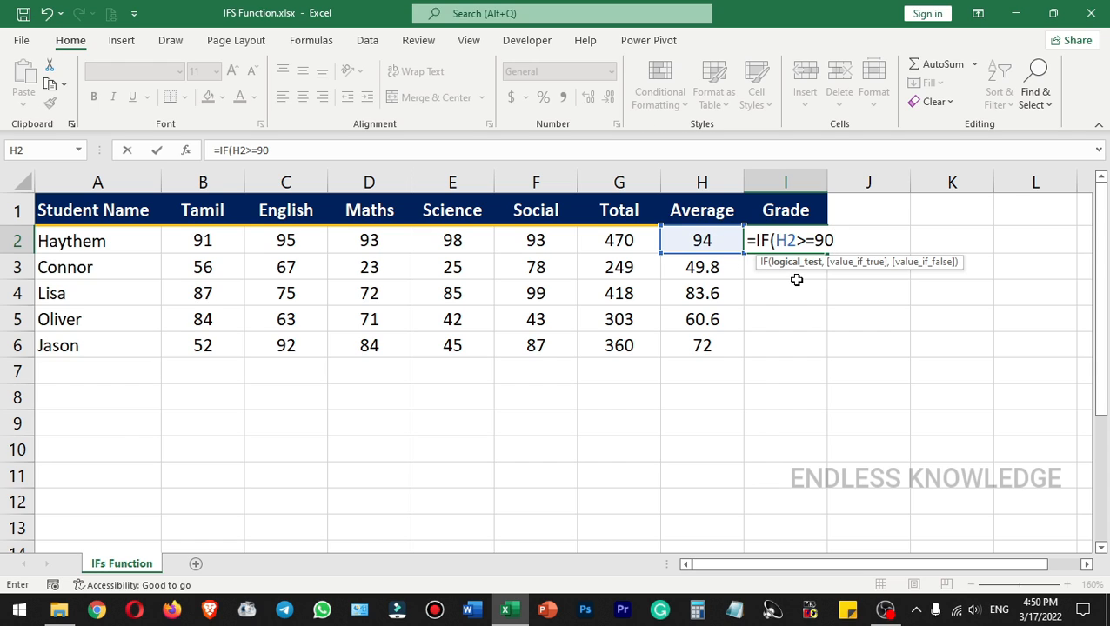
text(,)
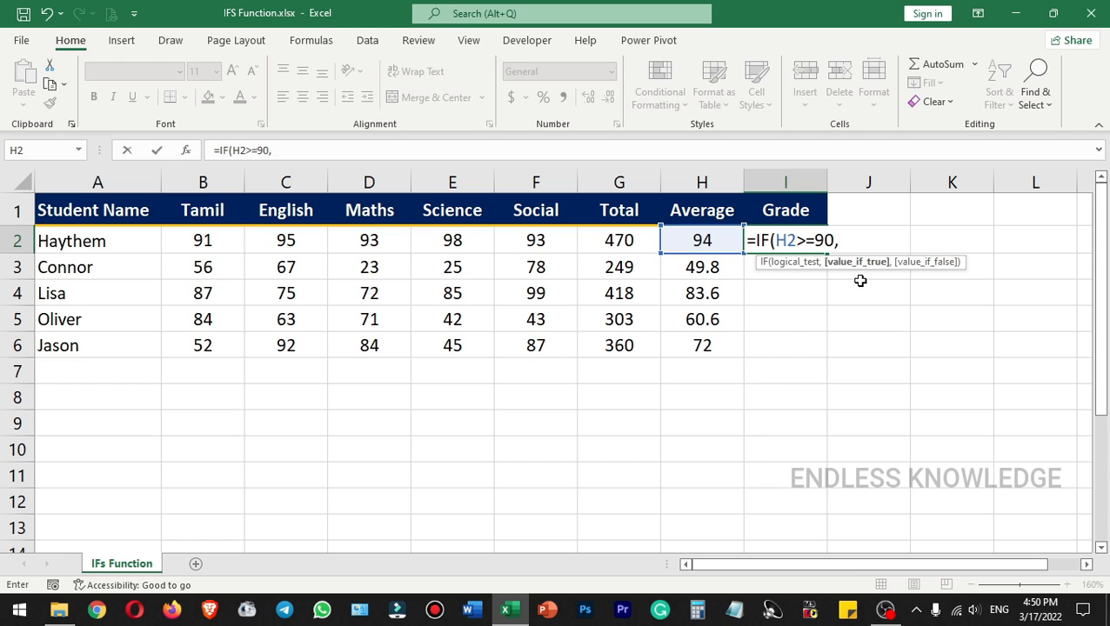
text("A+",)
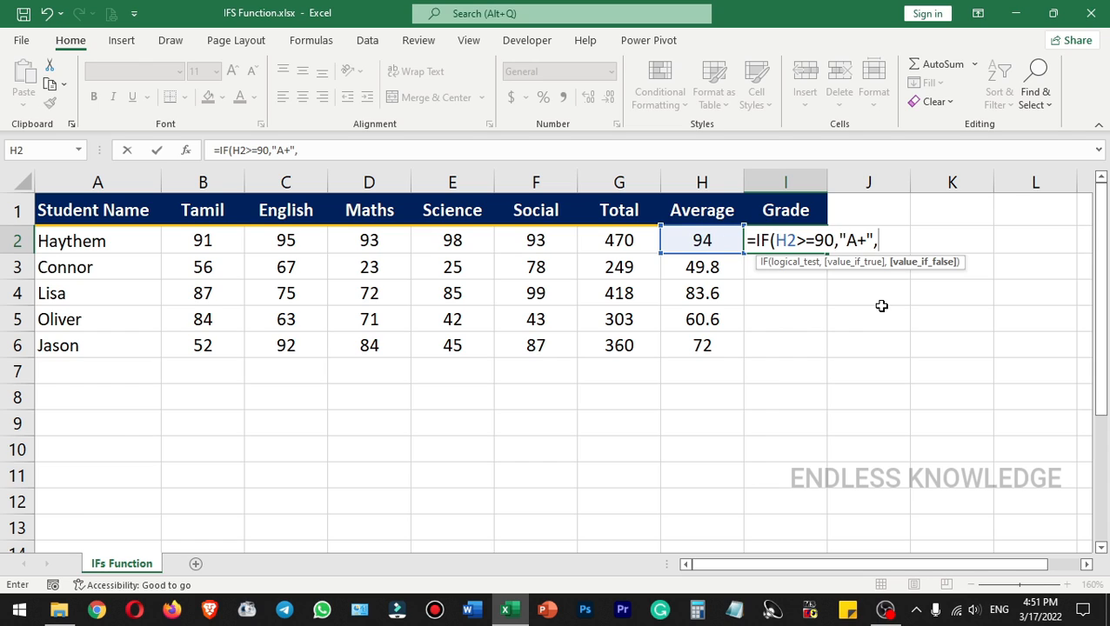
text("No grade)
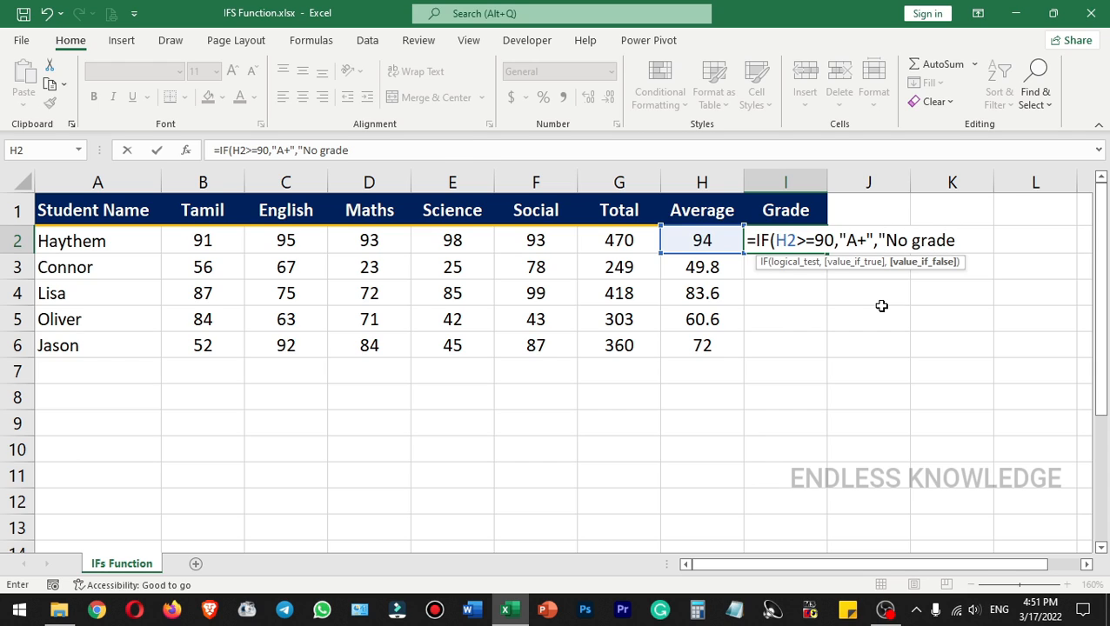
text("))
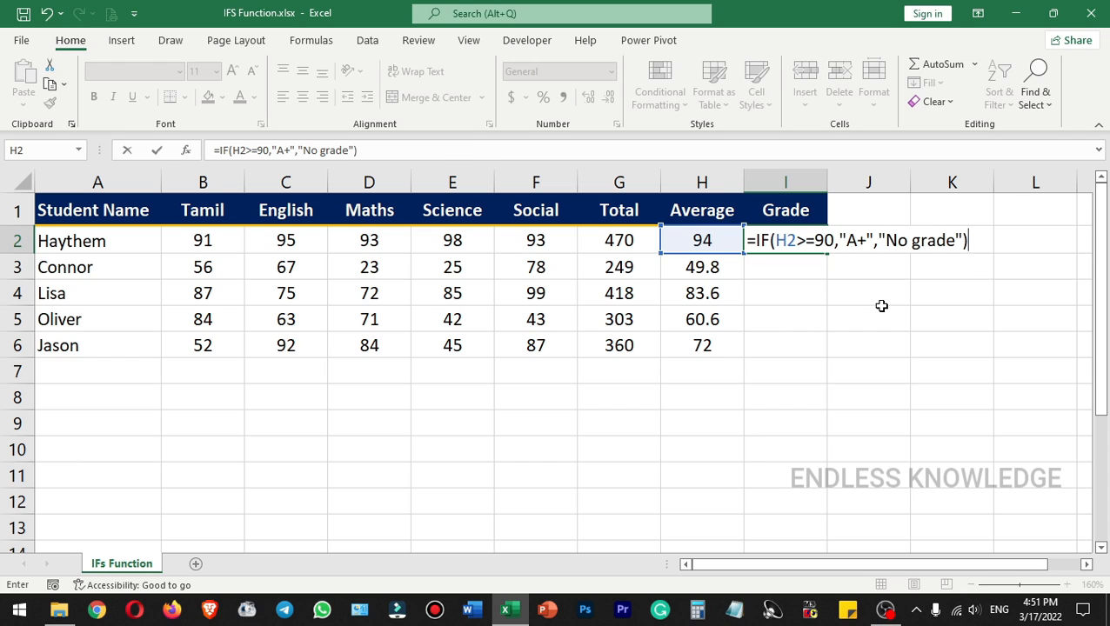
key(Return)
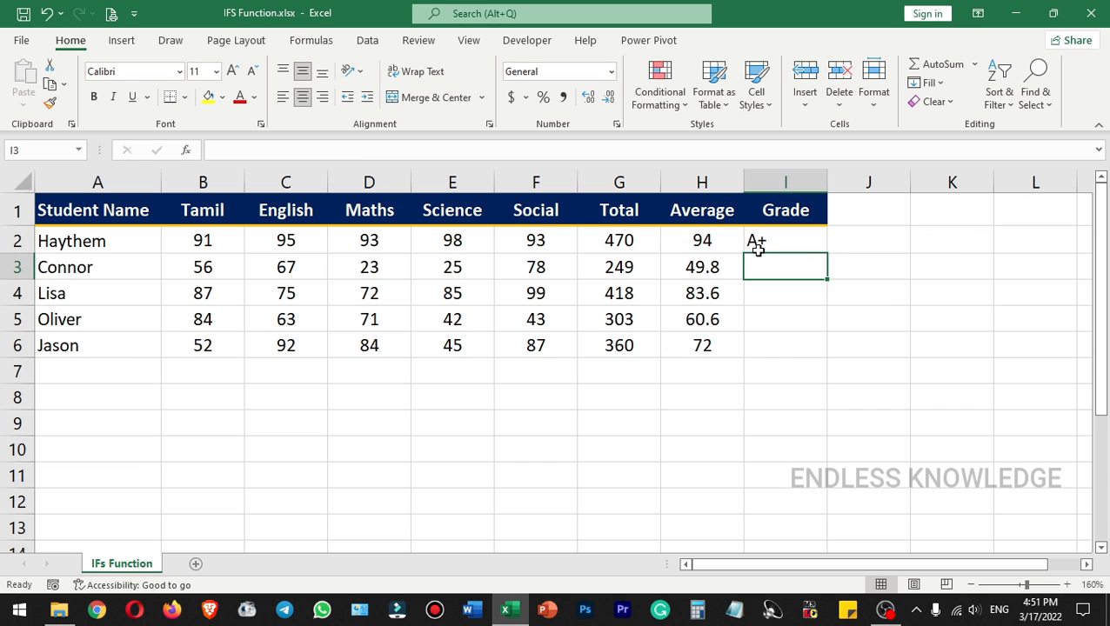
Fill the grade formula from I2 down through I6 for the remaining students
click(707, 242)
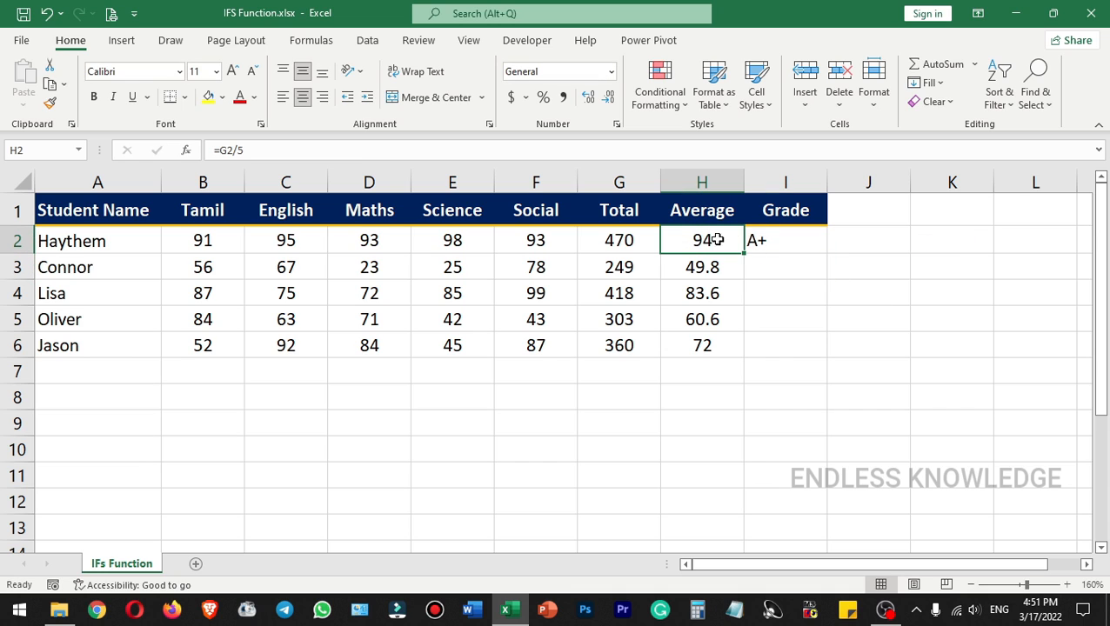
click(787, 241)
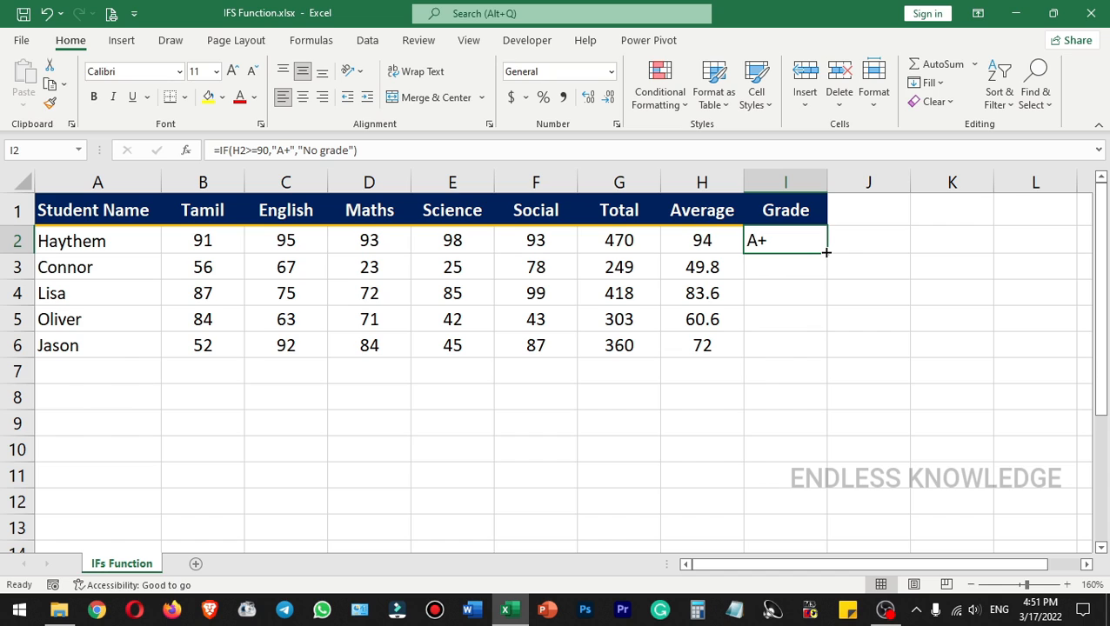
double_click(826, 251)
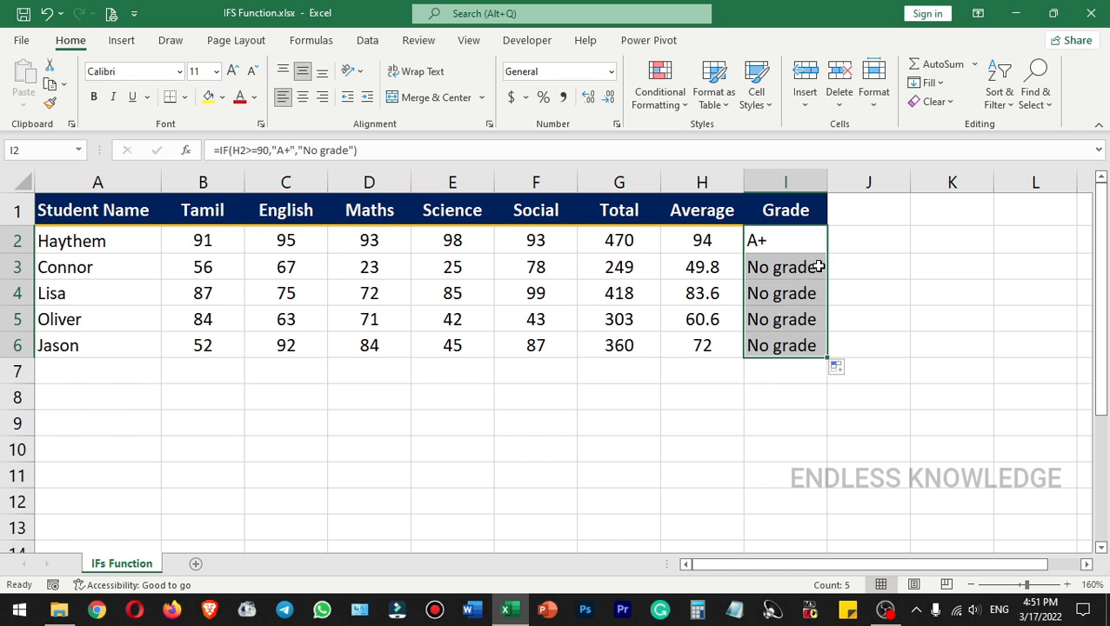
Compare the averages in H2 and H3 with the grades in I2 and I3
click(818, 268)
click(725, 267)
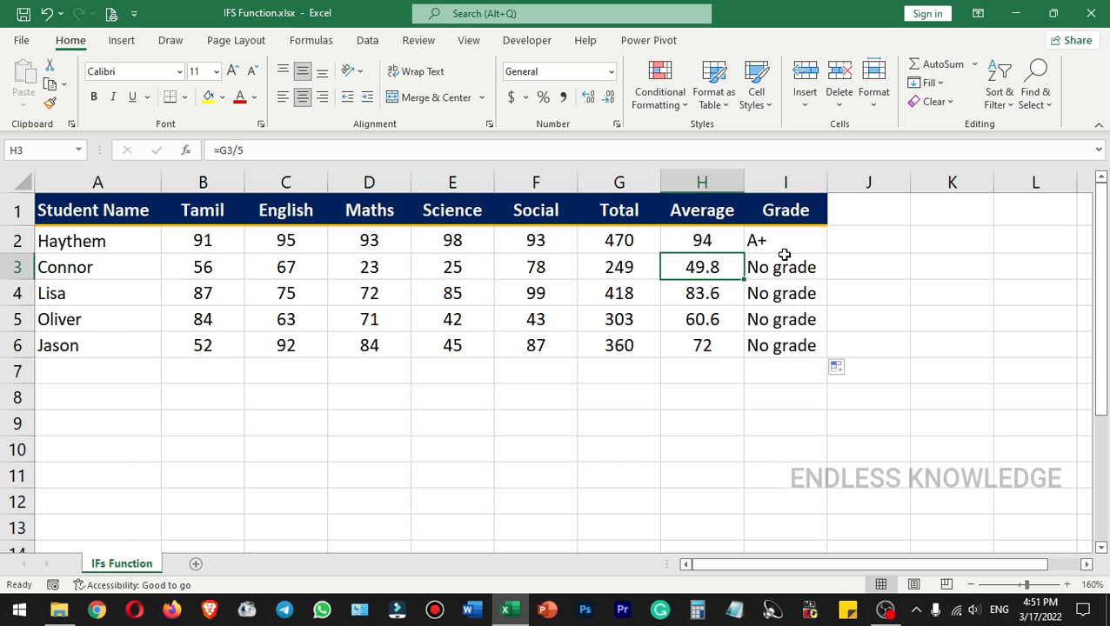
click(767, 270)
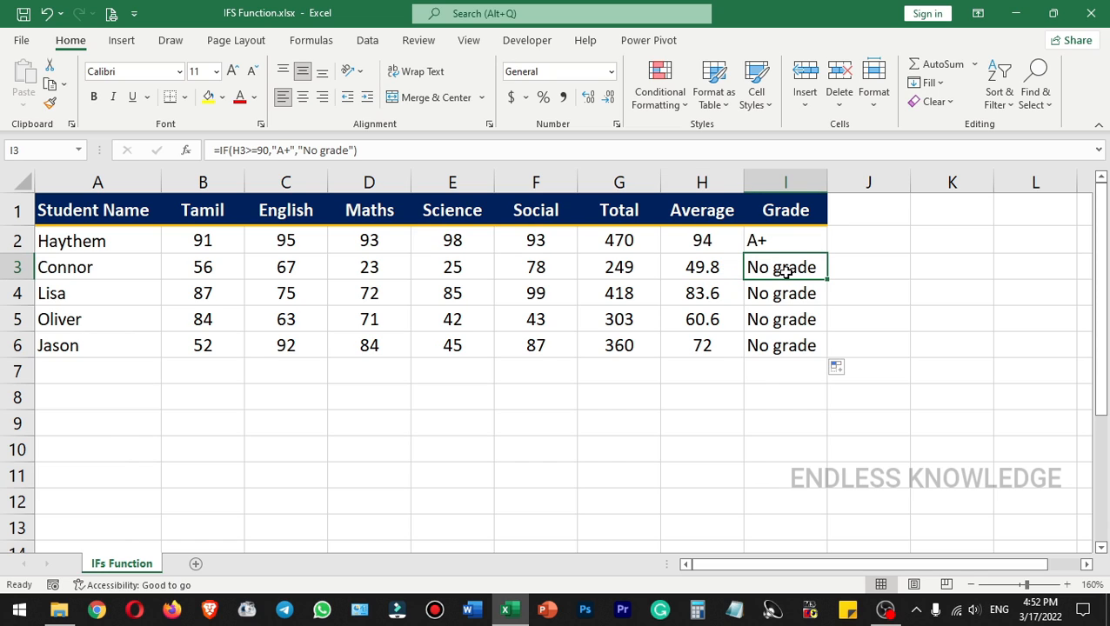
click(726, 242)
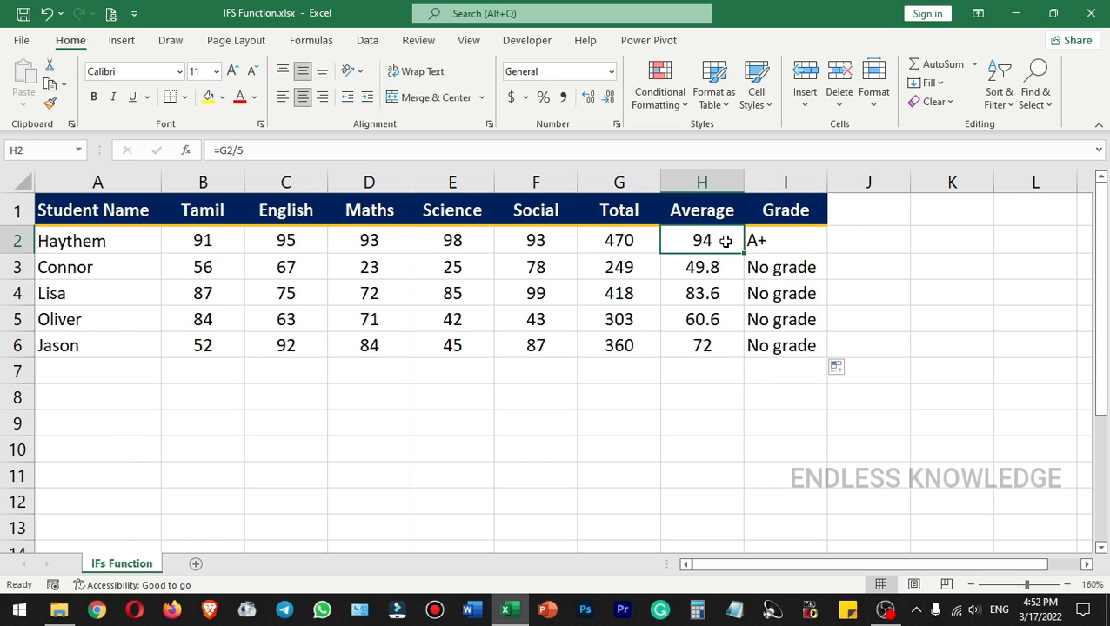
click(768, 240)
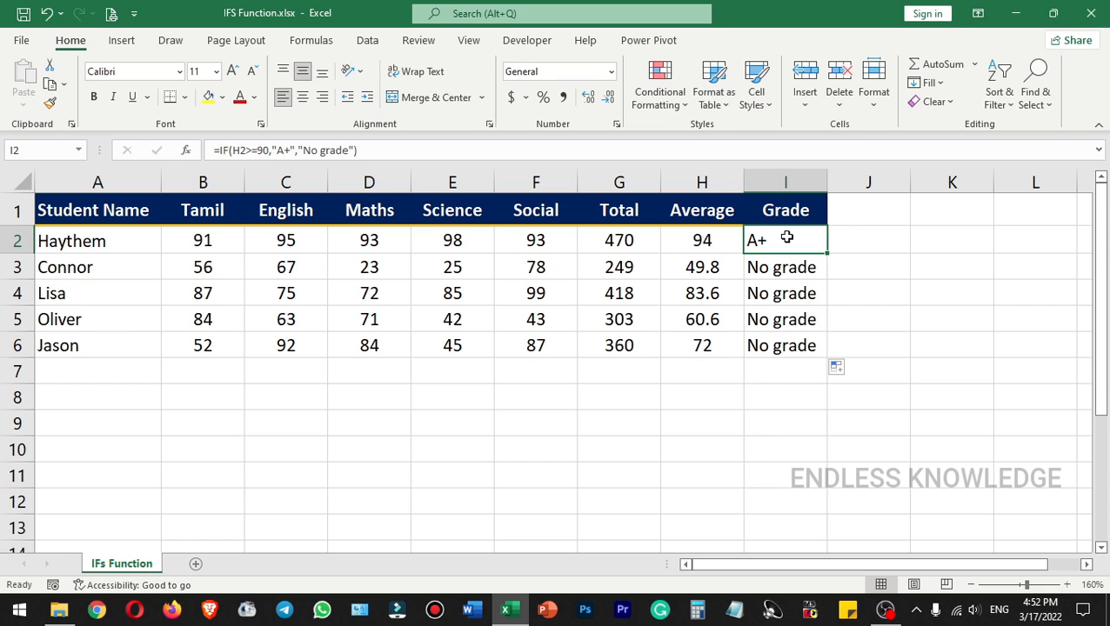
click(728, 244)
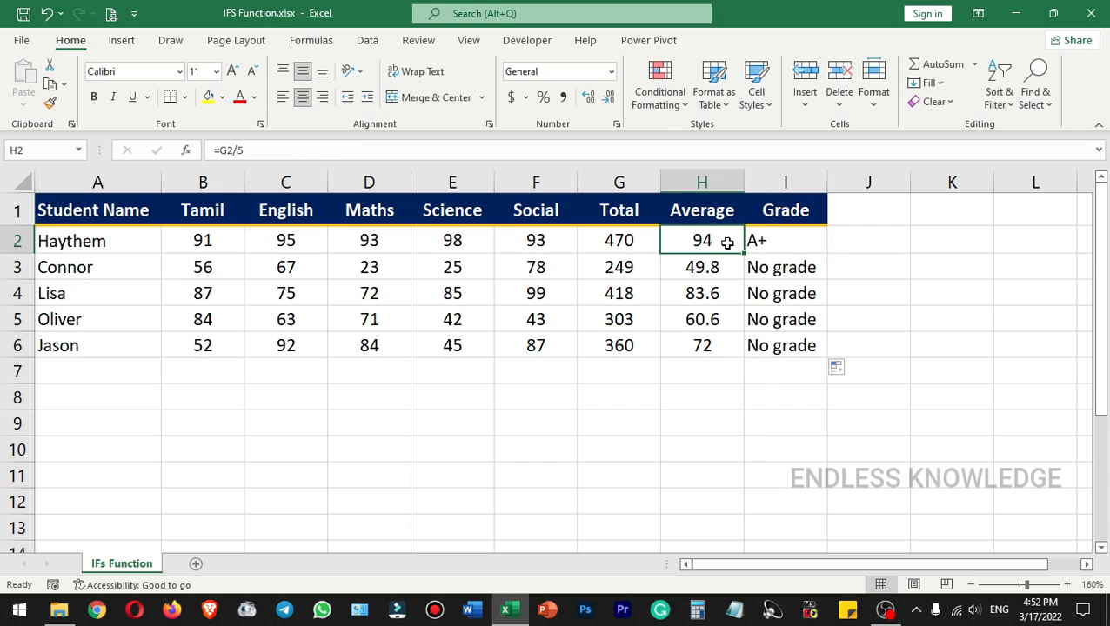
Start a replacement formula in I2 with an IF that returns "A+" when H2>=90
click(783, 243)
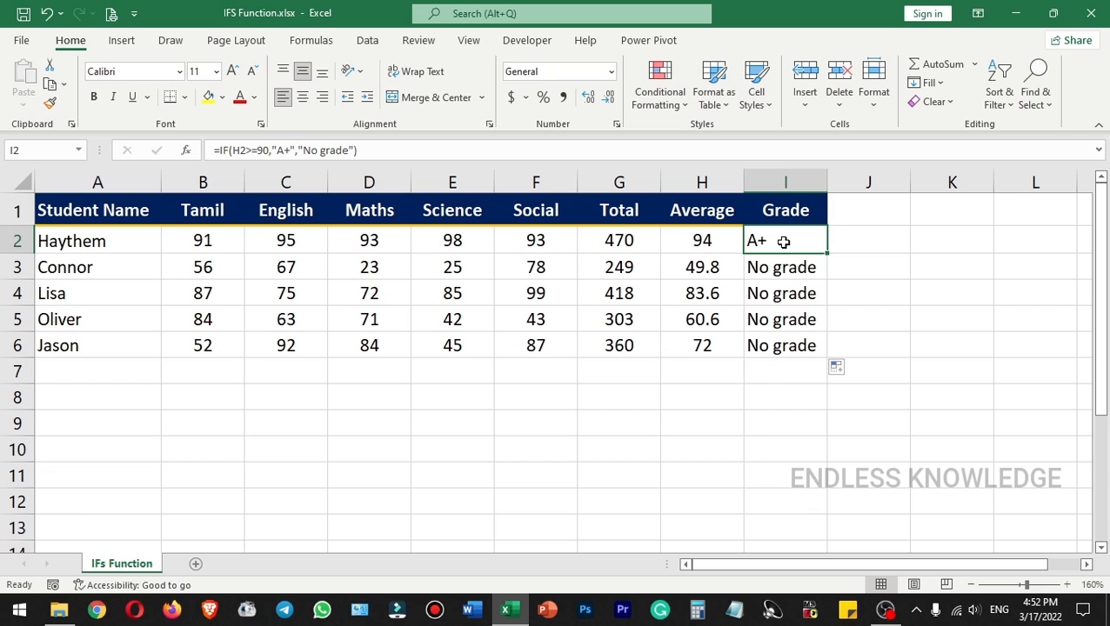
text(=)
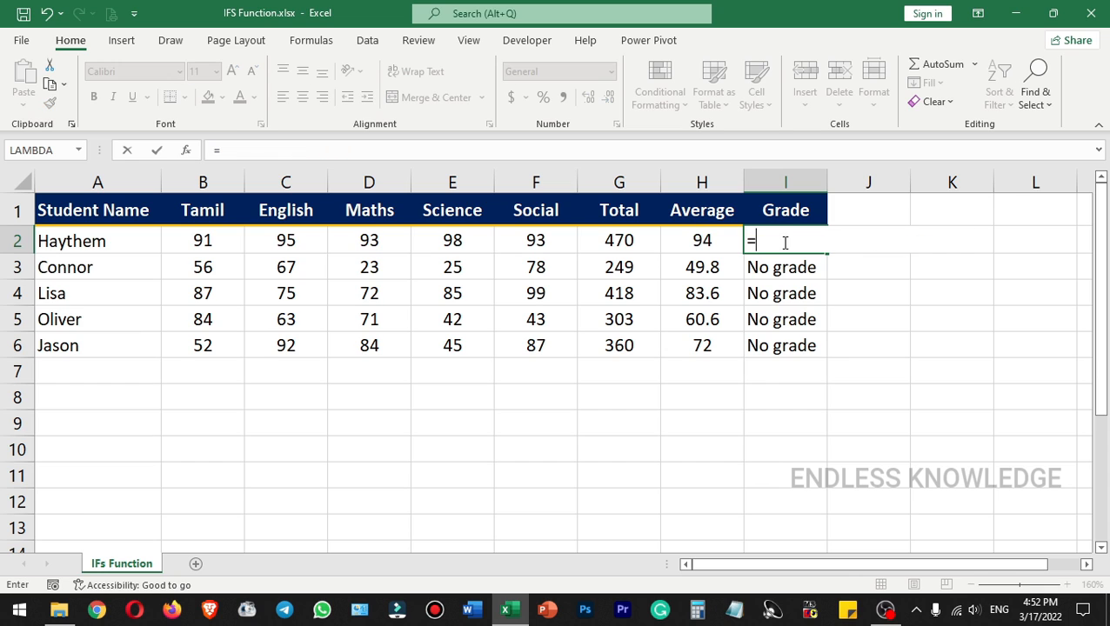
text(IF()
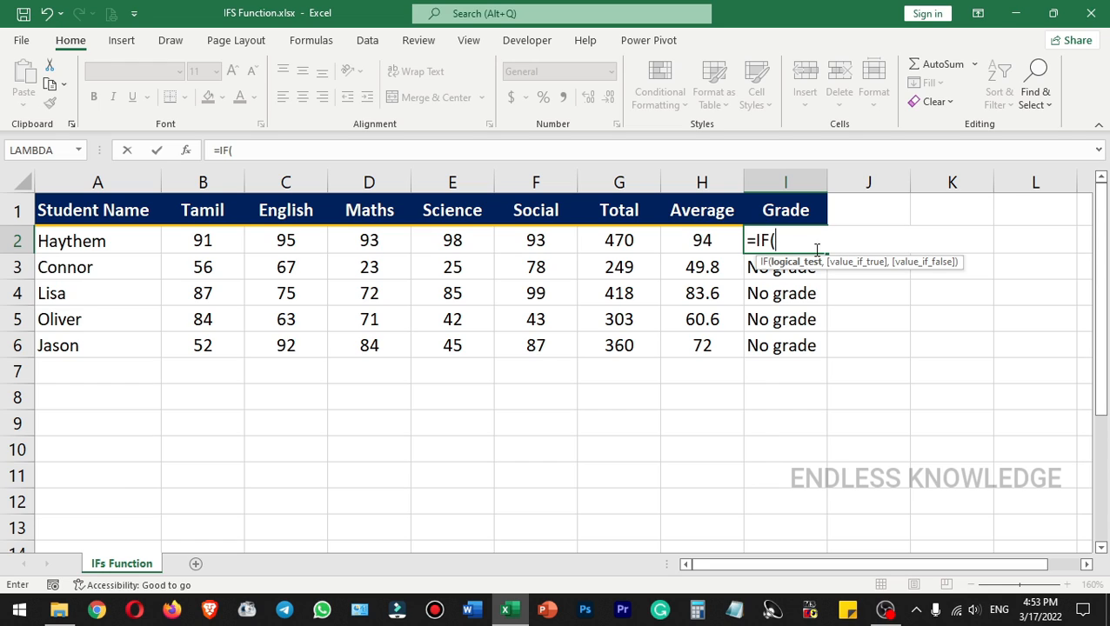
click(694, 241)
text(>=)
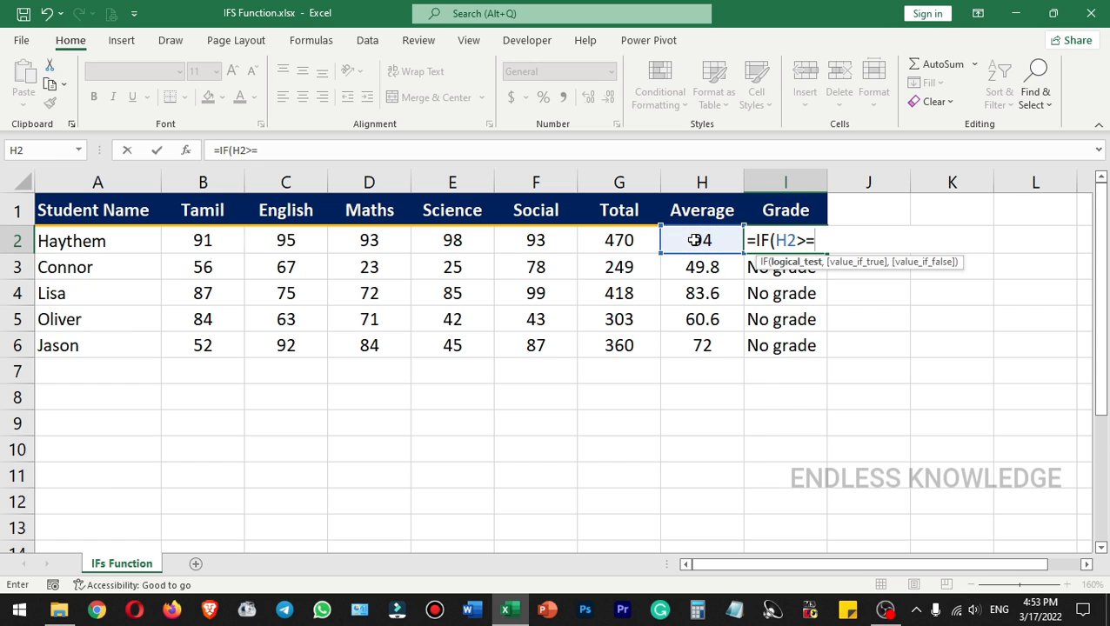
text(90,)
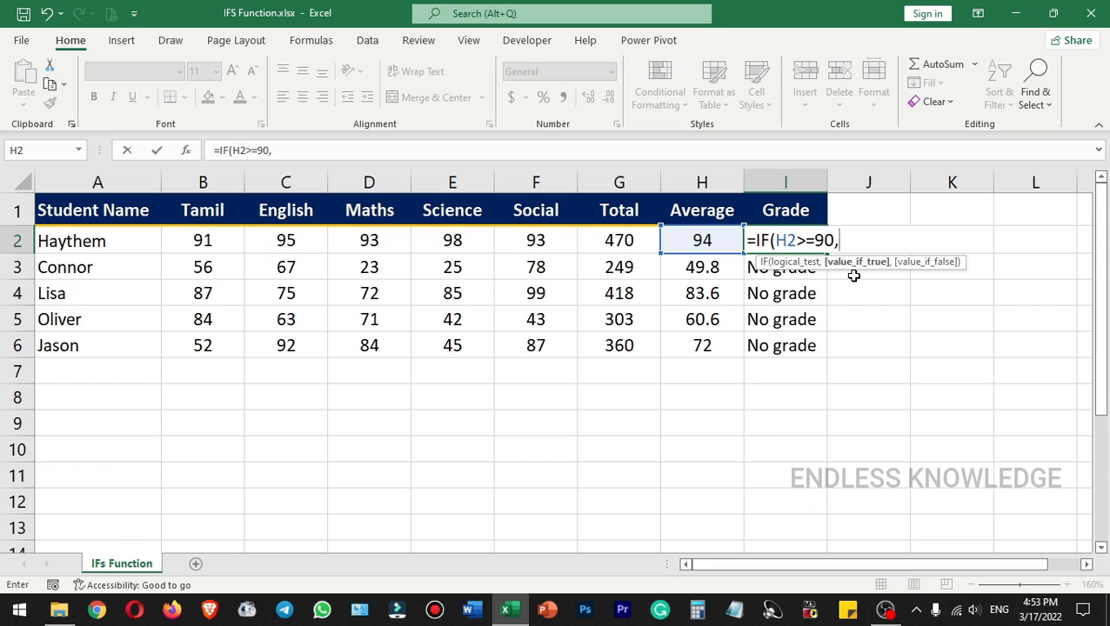
text("A+",)
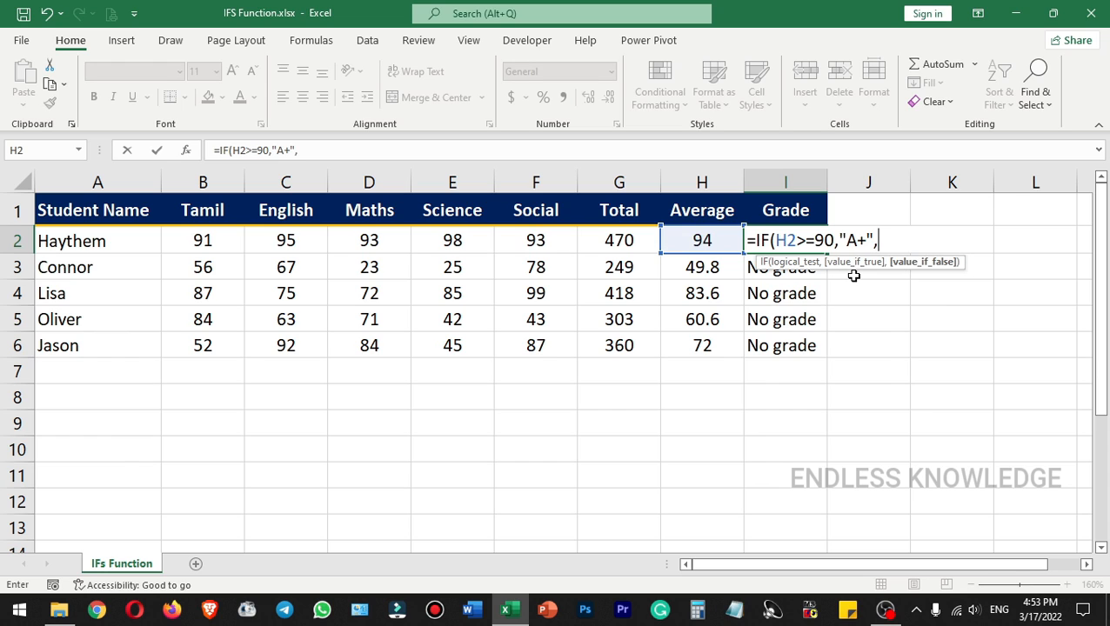
Add a nested IF to the I2 formula that returns "A" when H2>=80
text(if)
key(Tab)
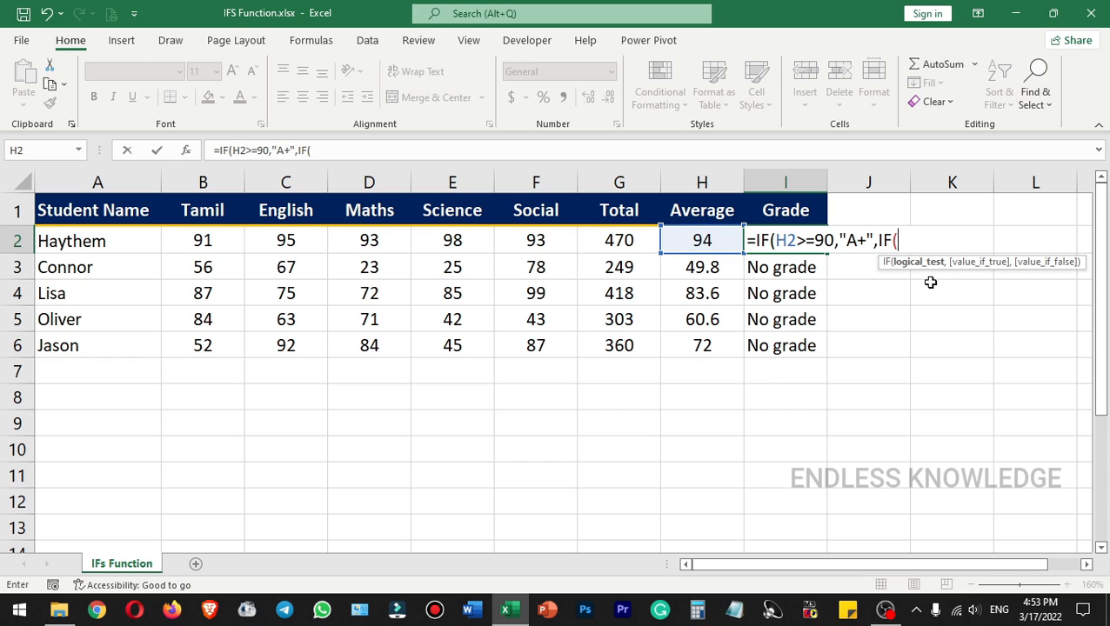
click(710, 240)
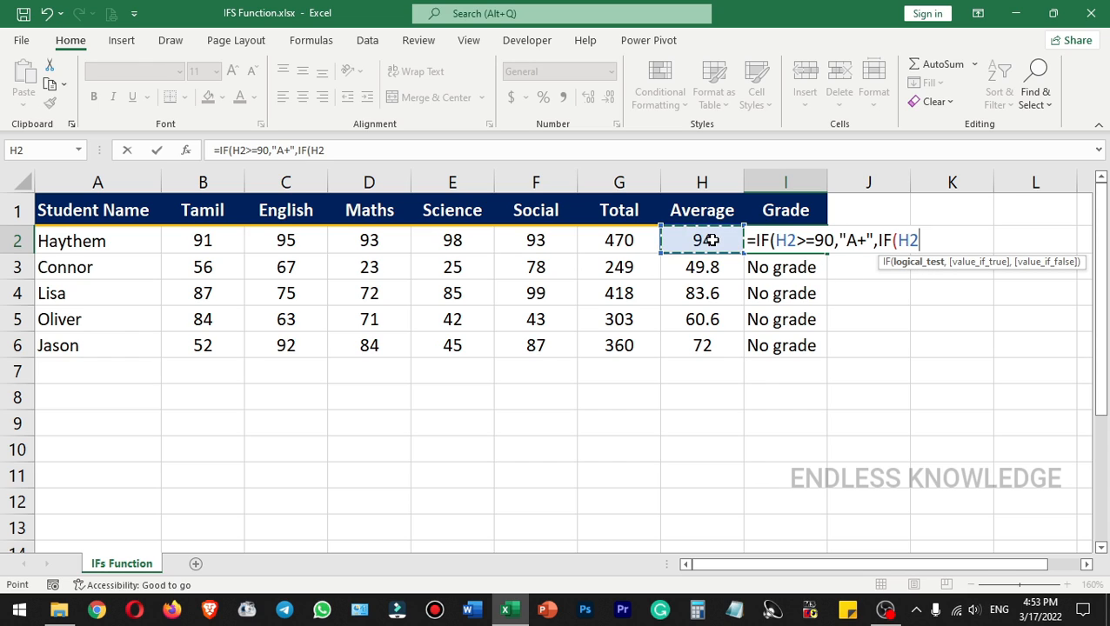
text(>=)
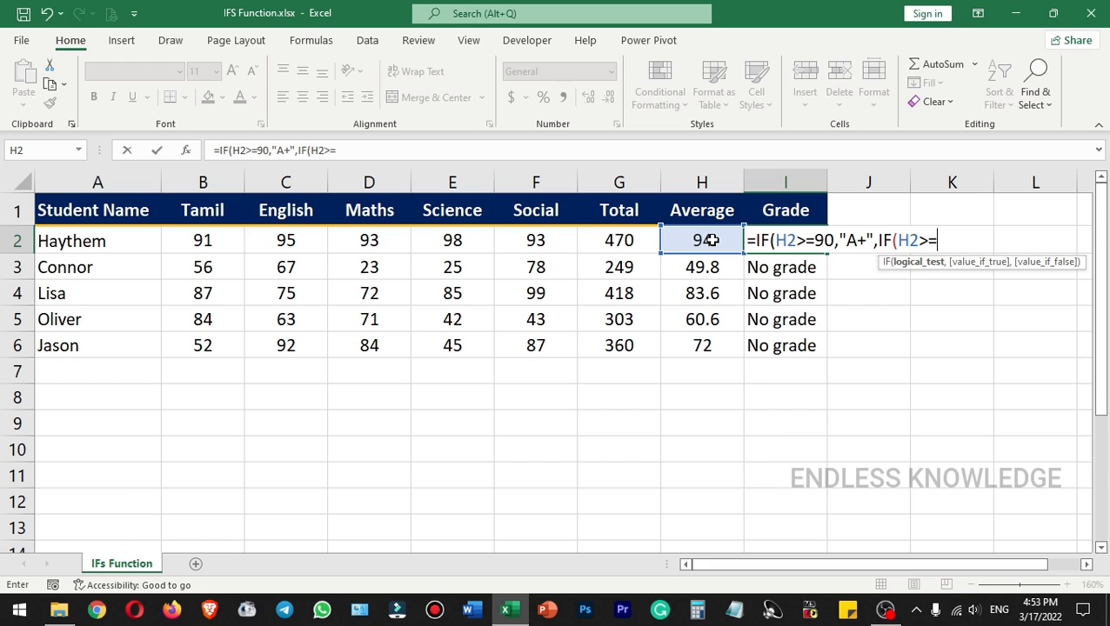
text(80,)
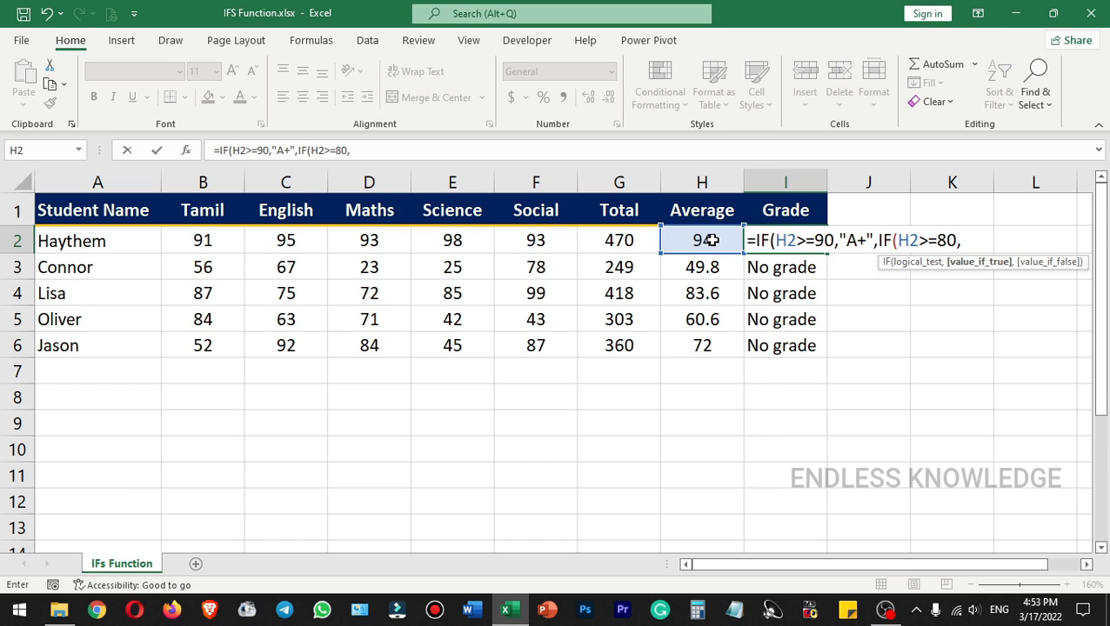
text("A",)
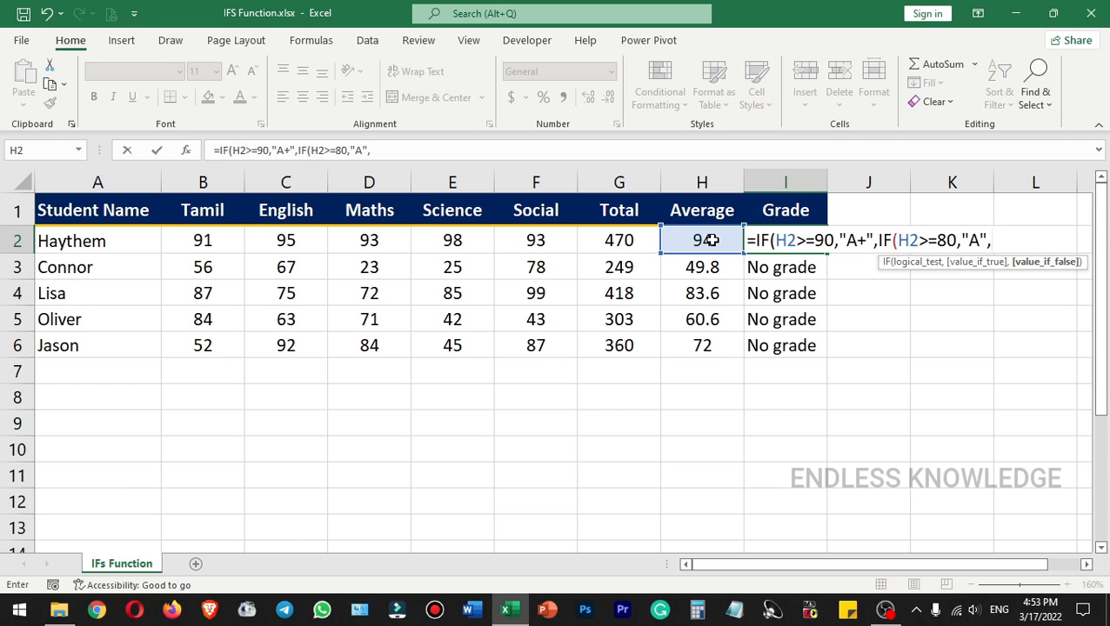
Nest a further IF in the I2 formula that returns "B" when H2>=70, and open another IF as its false value
text(if)
key(Tab)
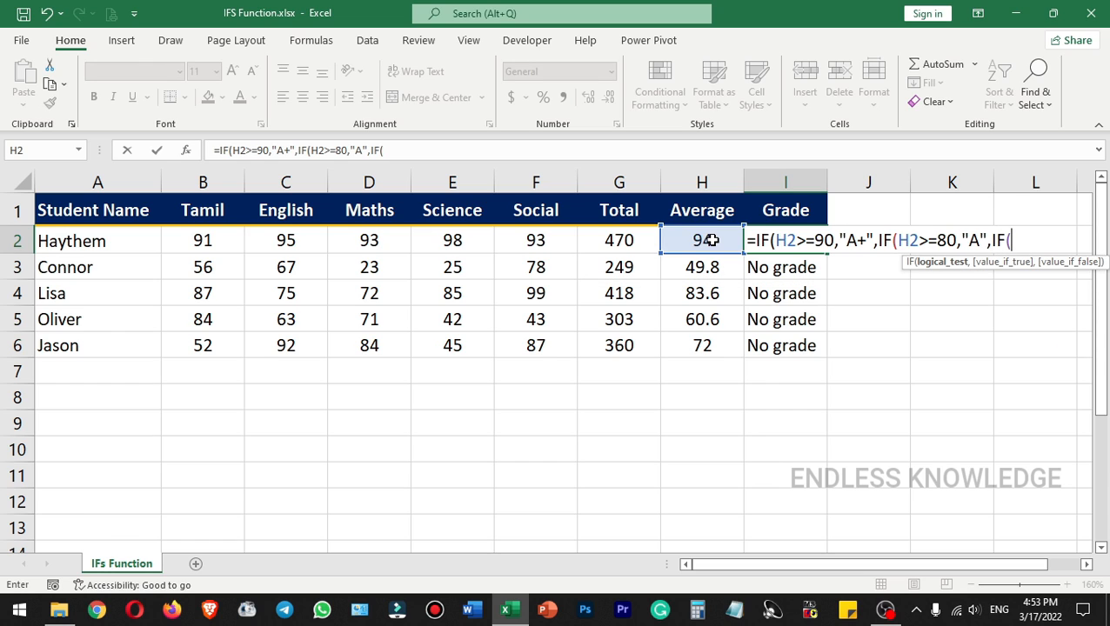
click(711, 240)
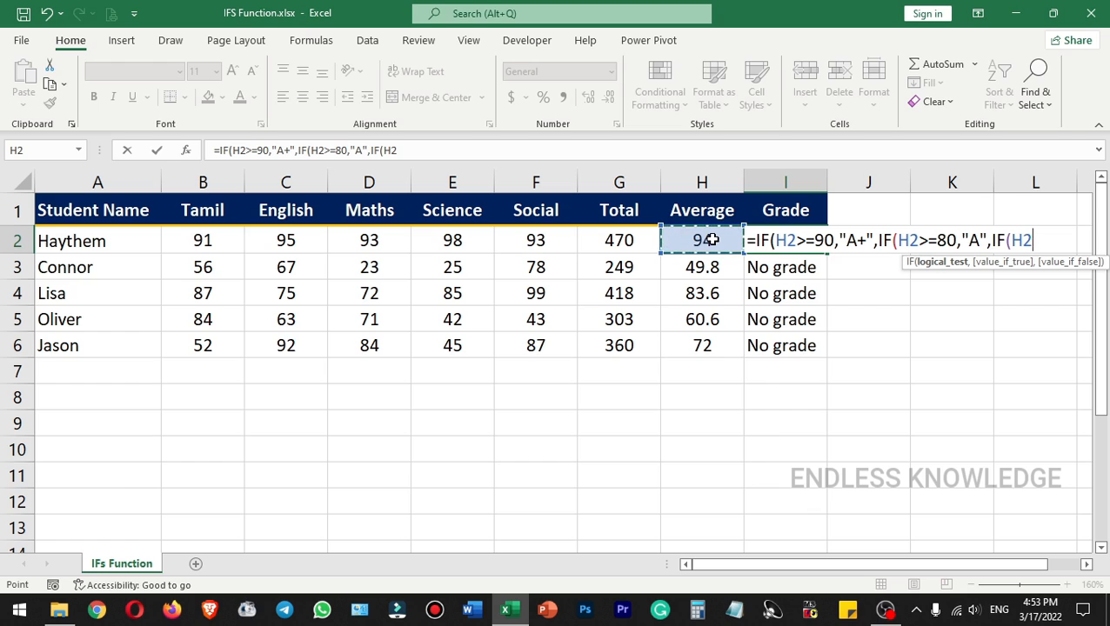
text(>=70)
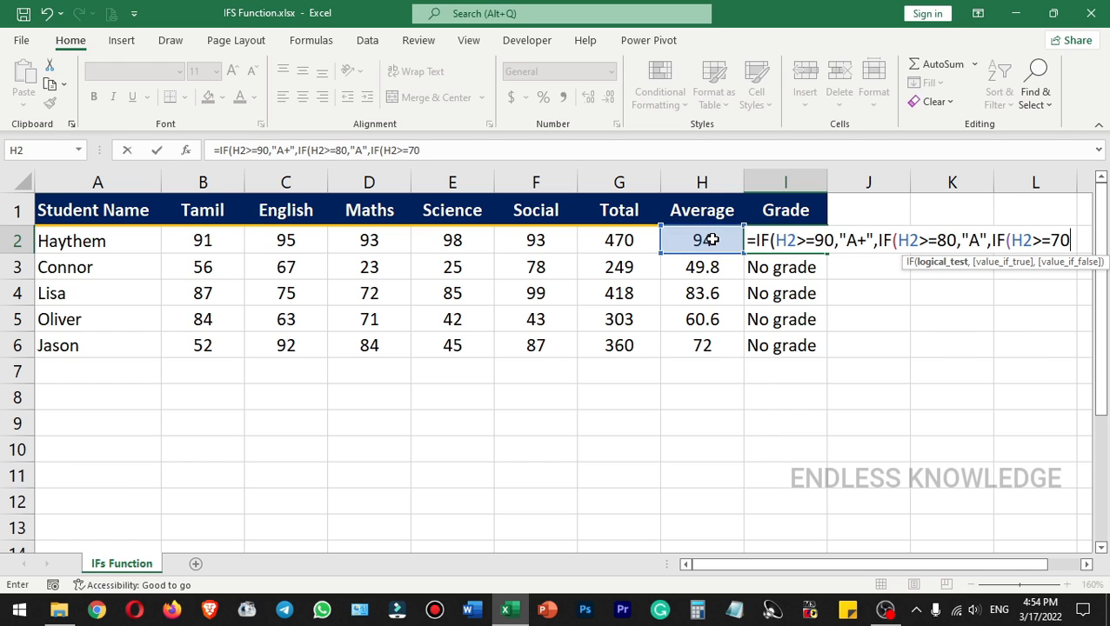
text(,"B)
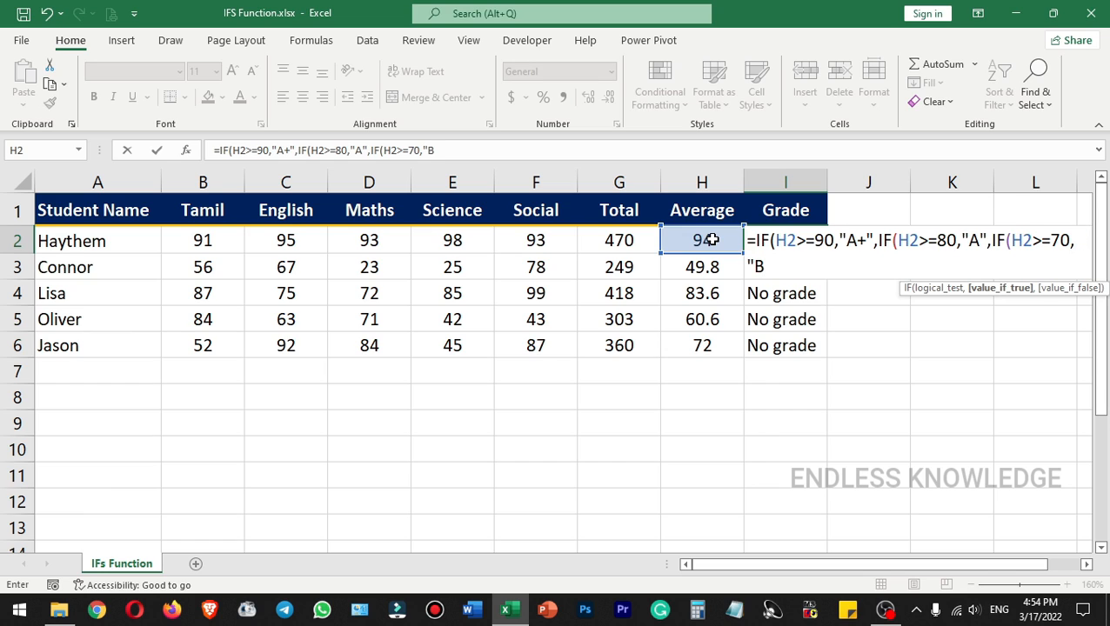
text(",IF()
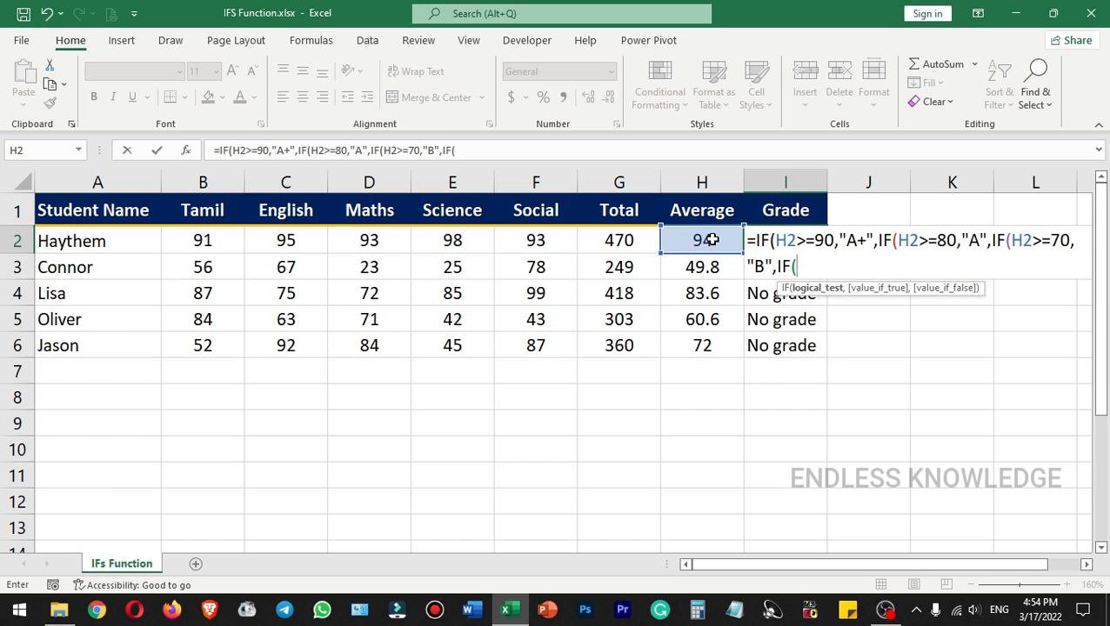
Complete the test of the innermost IF in I2 as H2>=60, returning "C"
click(712, 240)
text(60)
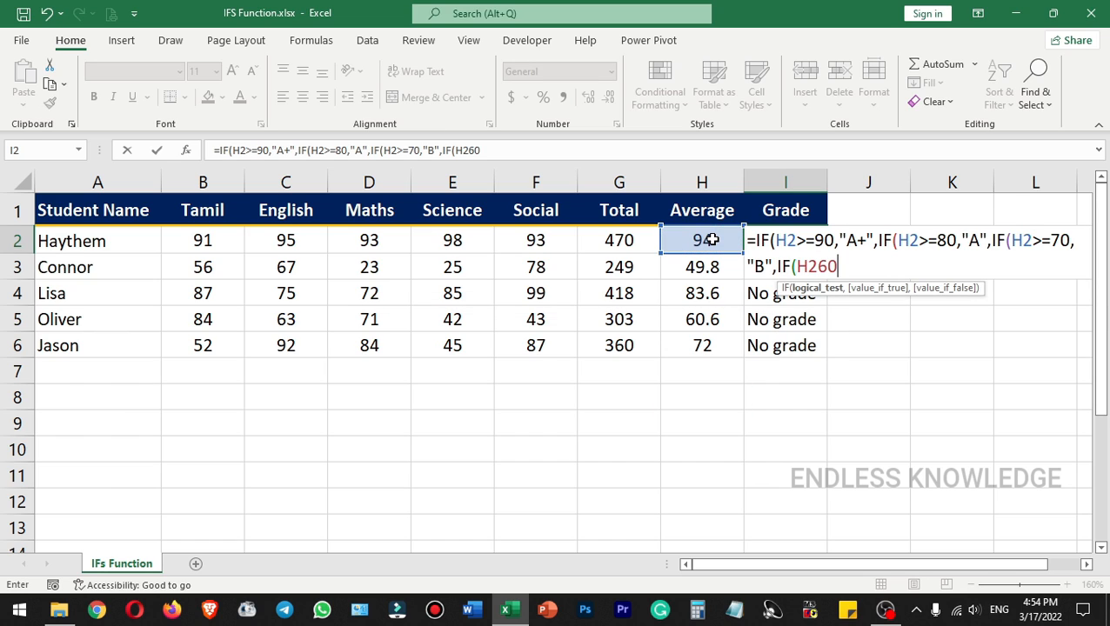
key(BackSpace)
key(BackSpace)
text(>)
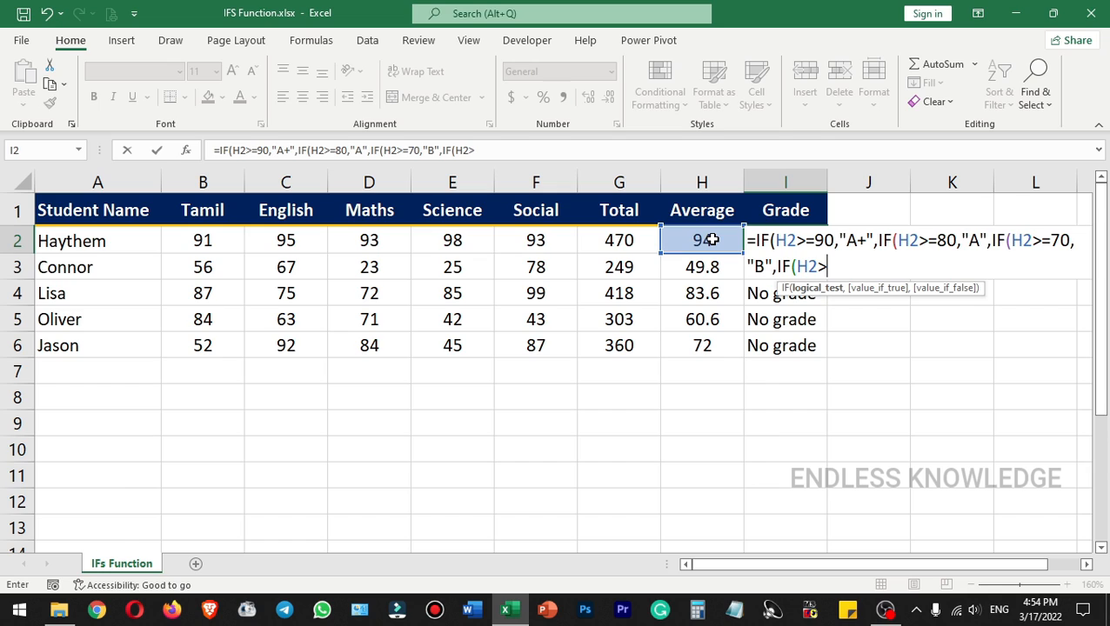
text(=60,)
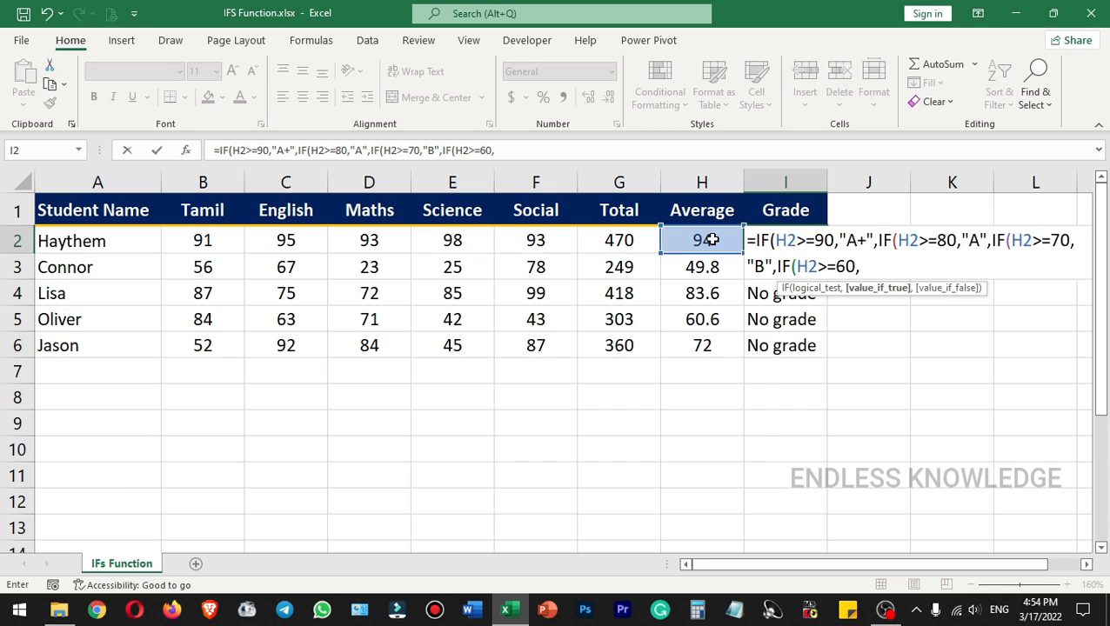
text("C",)
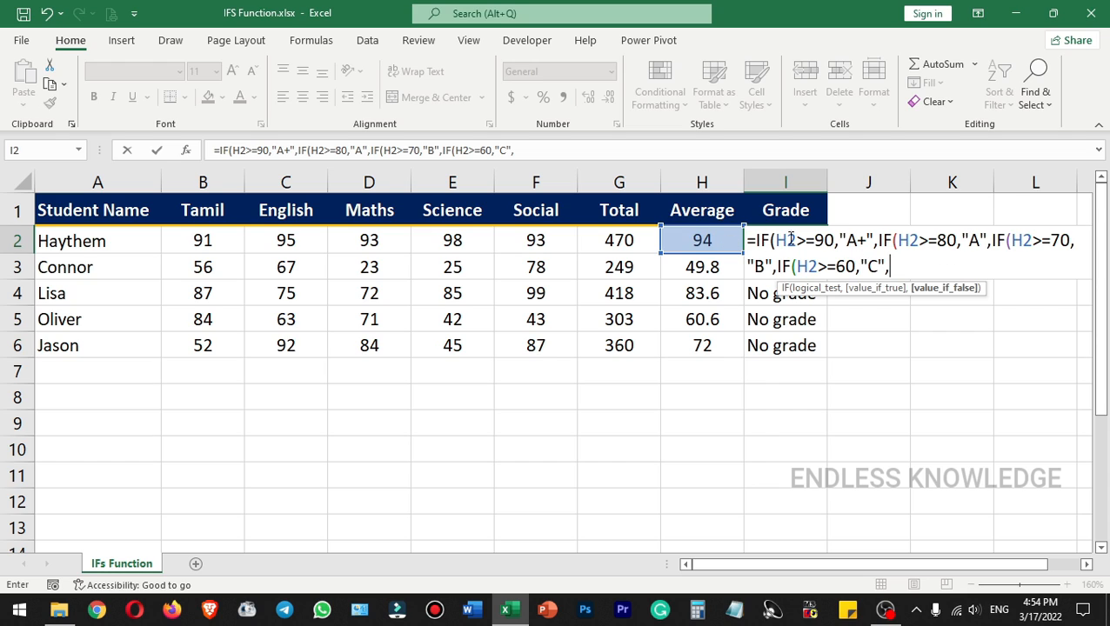
Finish the nested formula in I2 with "no Grade" as the final false value, close all four IFs and enter it
text("no Grade)
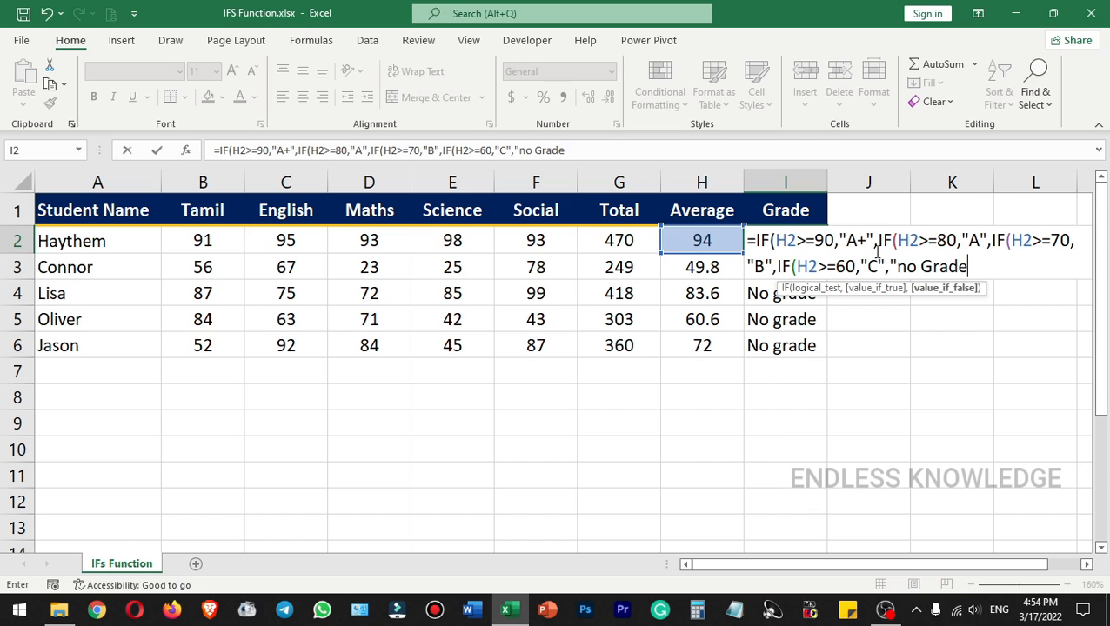
text(")
text()))))
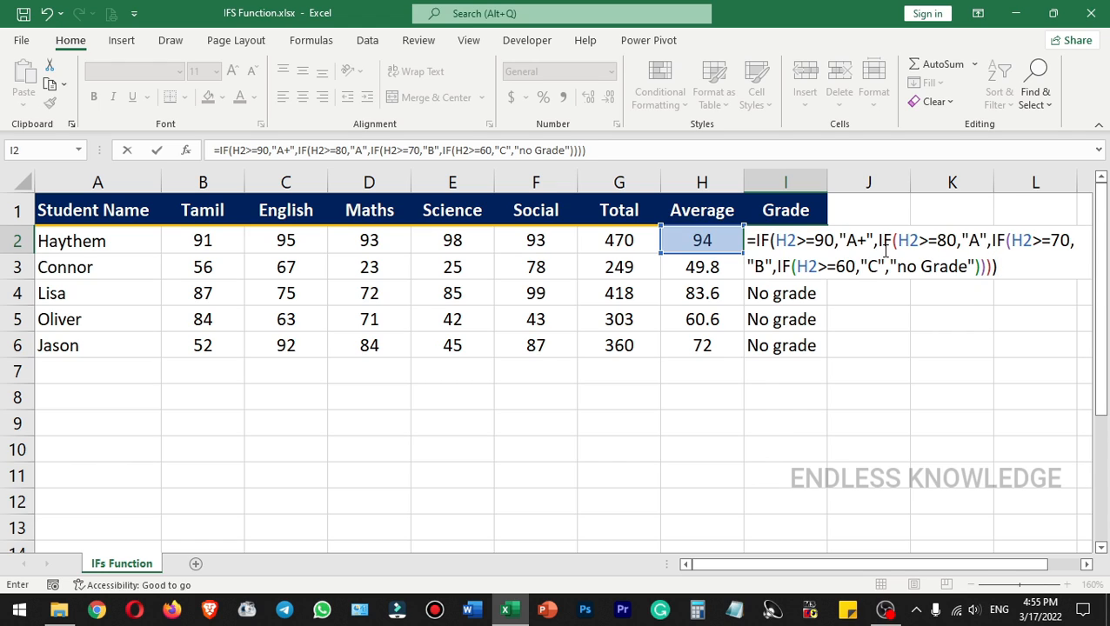
key(Return)
Fill the nested IF formula from I2 down through I6
click(783, 246)
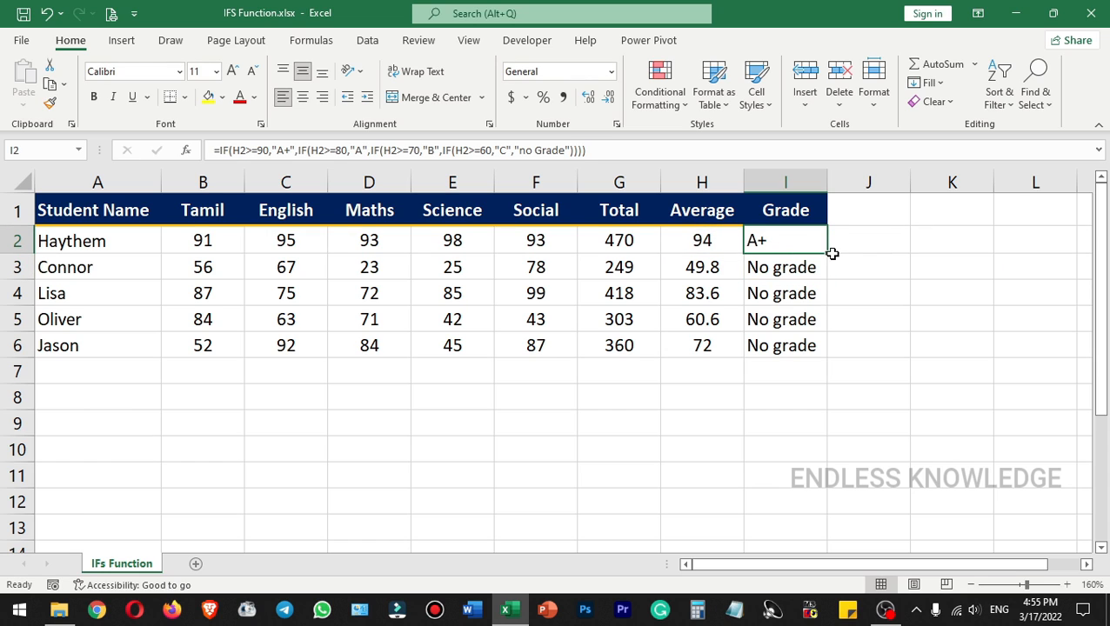
double_click(825, 255)
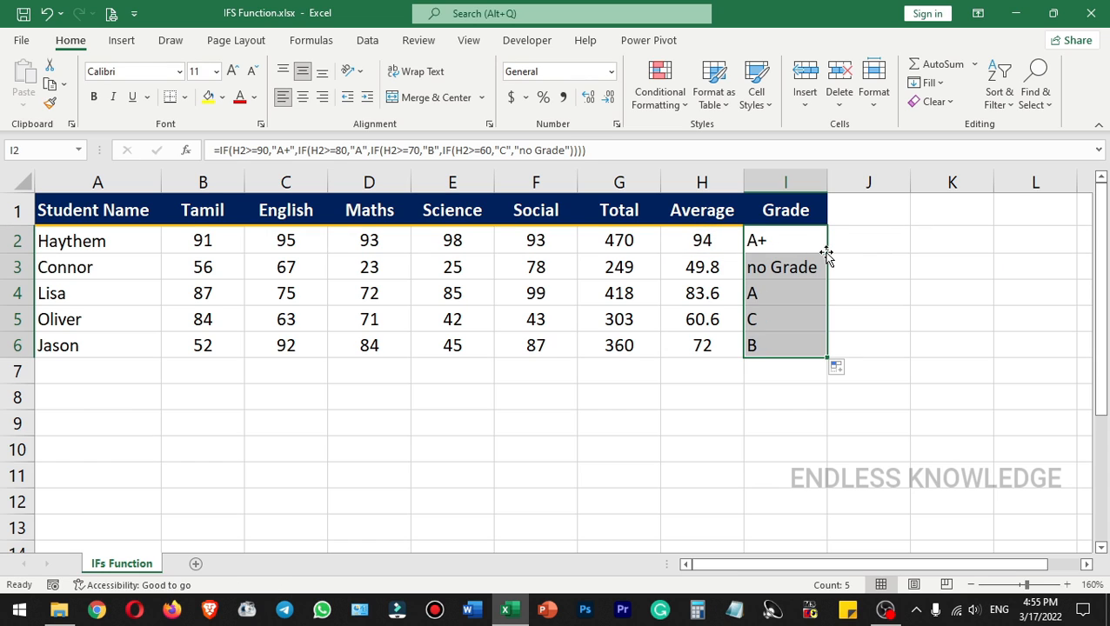
Review the grade formulas in I4 and I2 without changing them
click(798, 292)
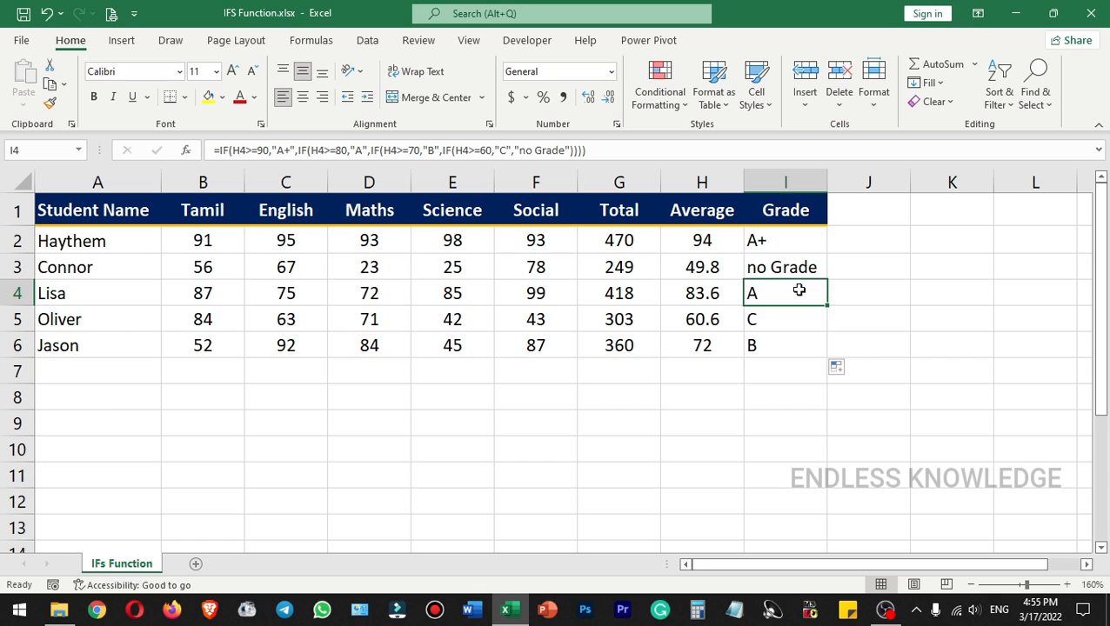
double_click(796, 245)
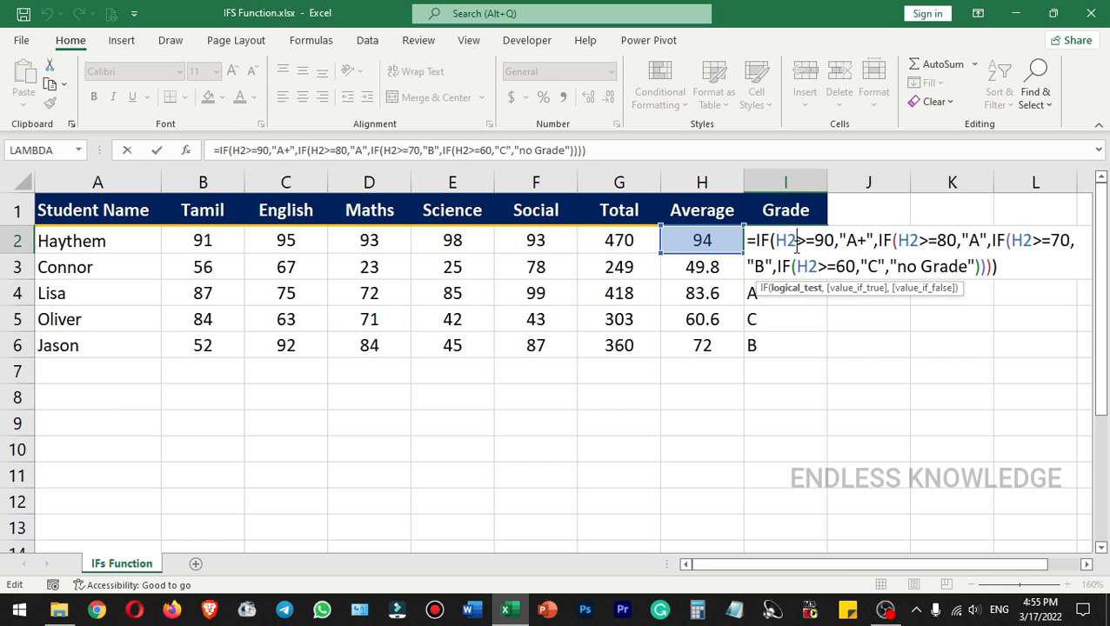
key(Escape)
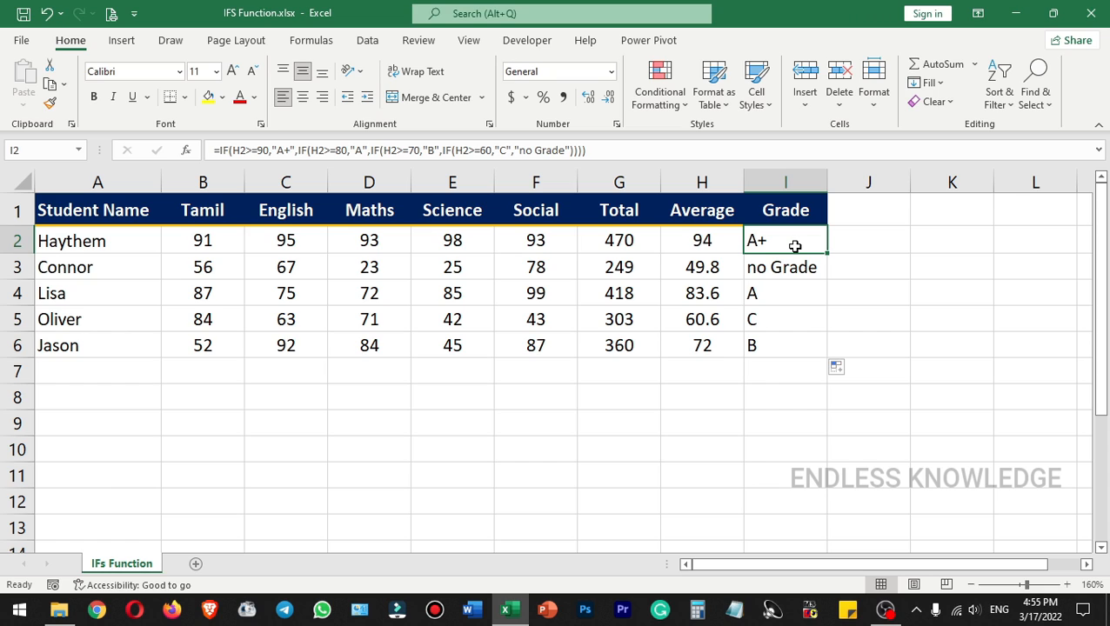
Start an IFS formula in I2 to replace the nested IF formula
text(=)
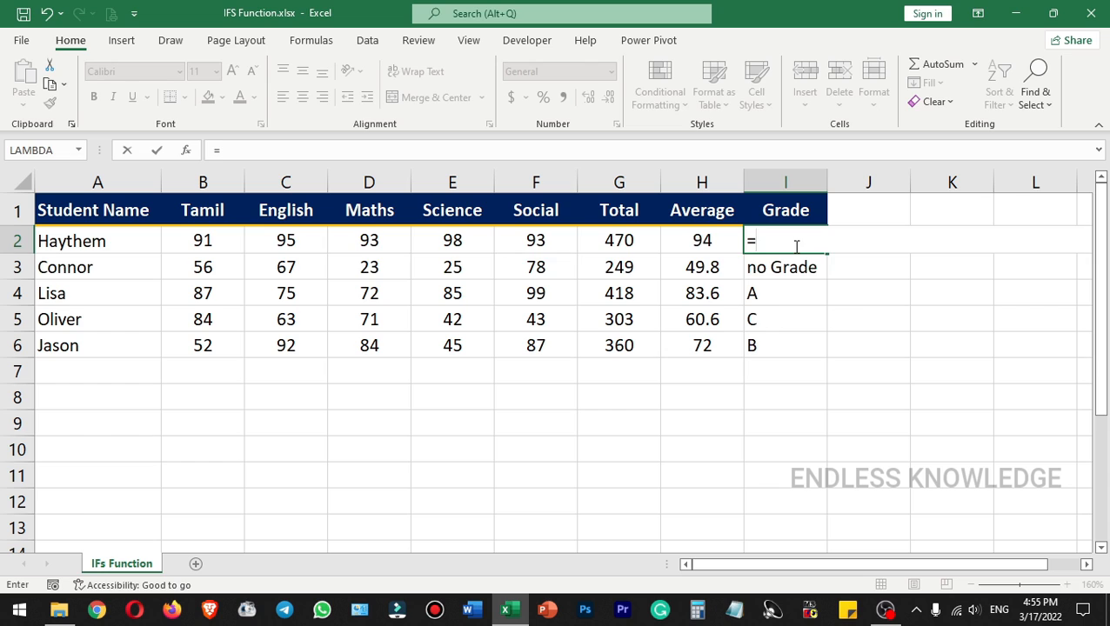
text(ifs)
key(Tab)
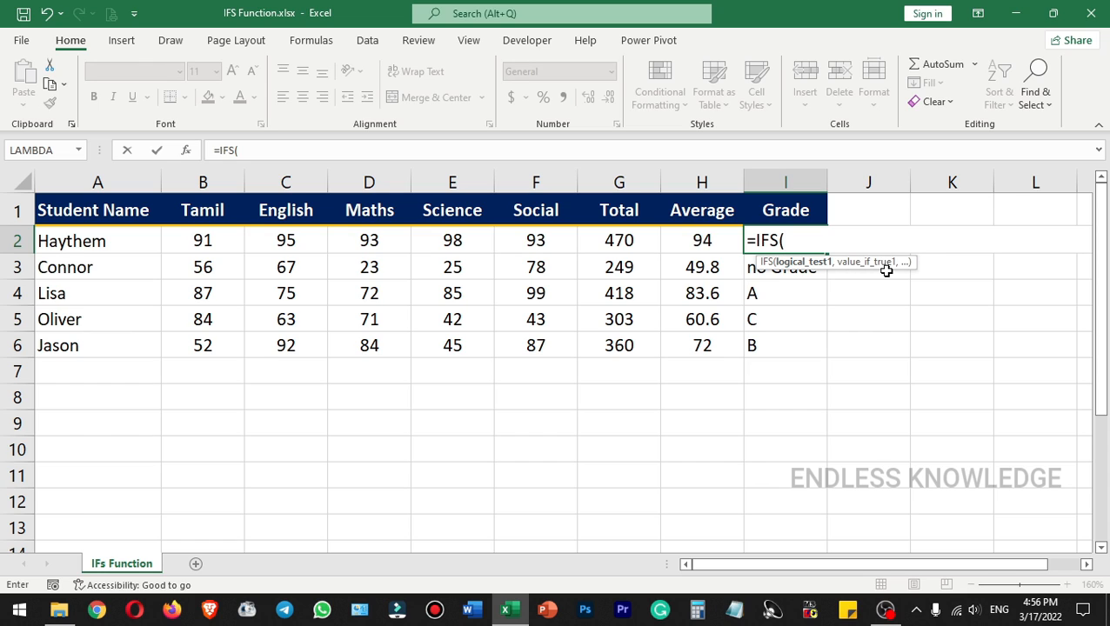
Preview the repeating test and value arguments of IFS using six placeholder commas, and remove the commas again
text(,,,)
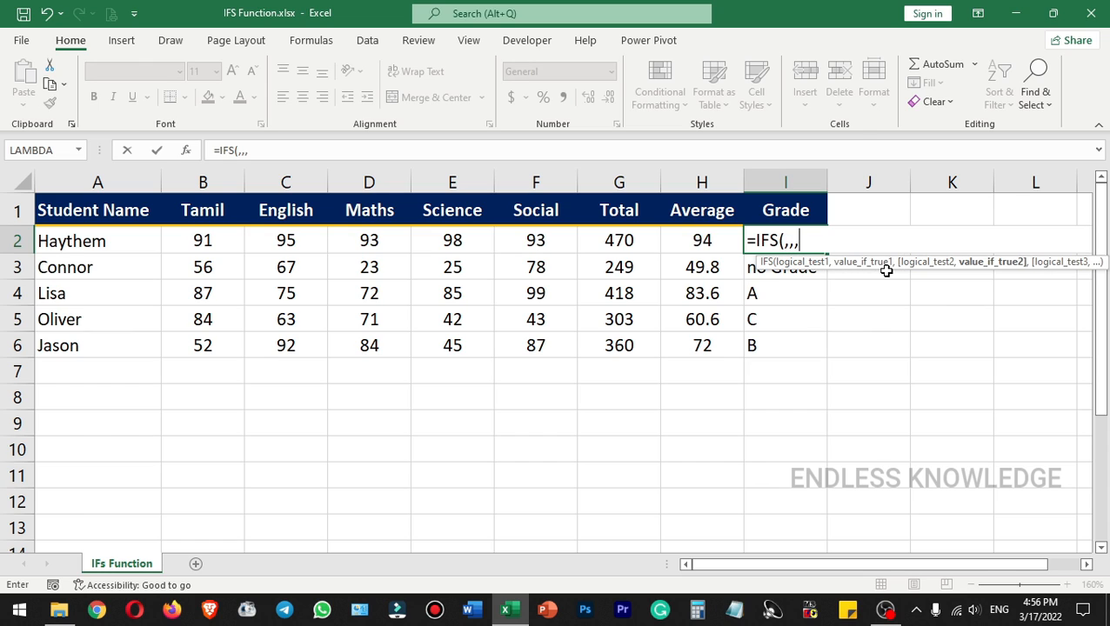
text(,,,)
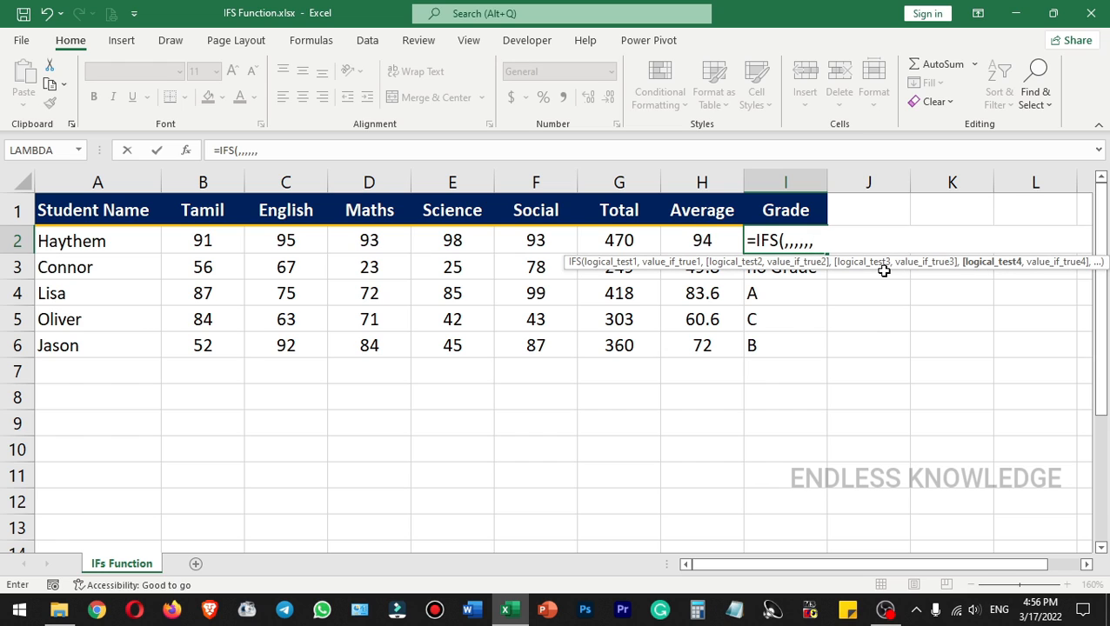
key(BackSpace)
key(BackSpace)
key(BackSpace)
key(BackSpace)
key(BackSpace)
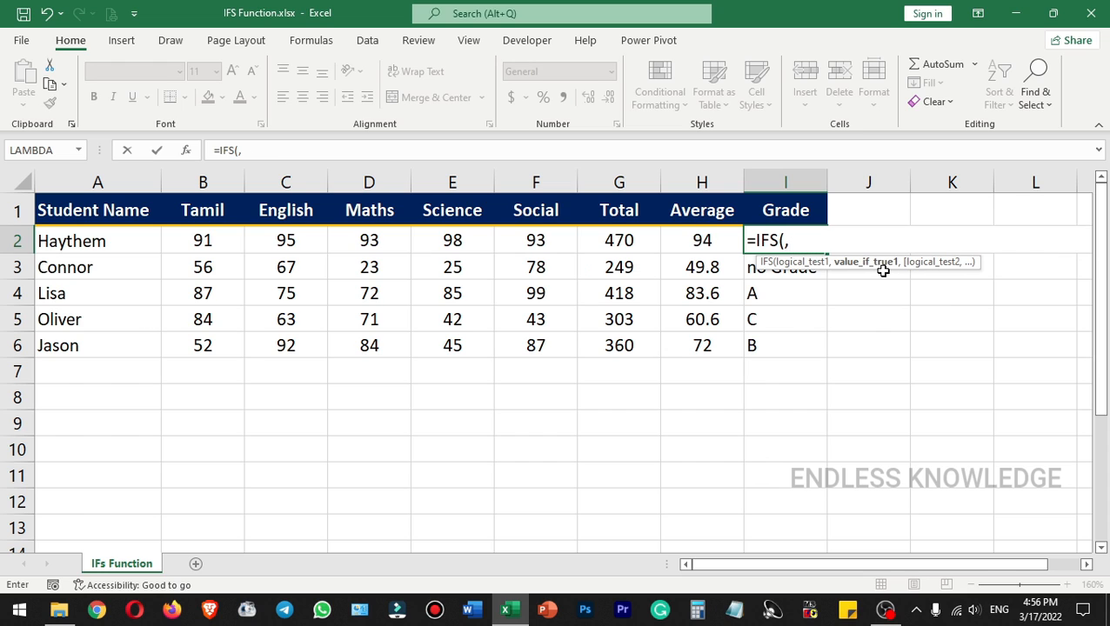
key(BackSpace)
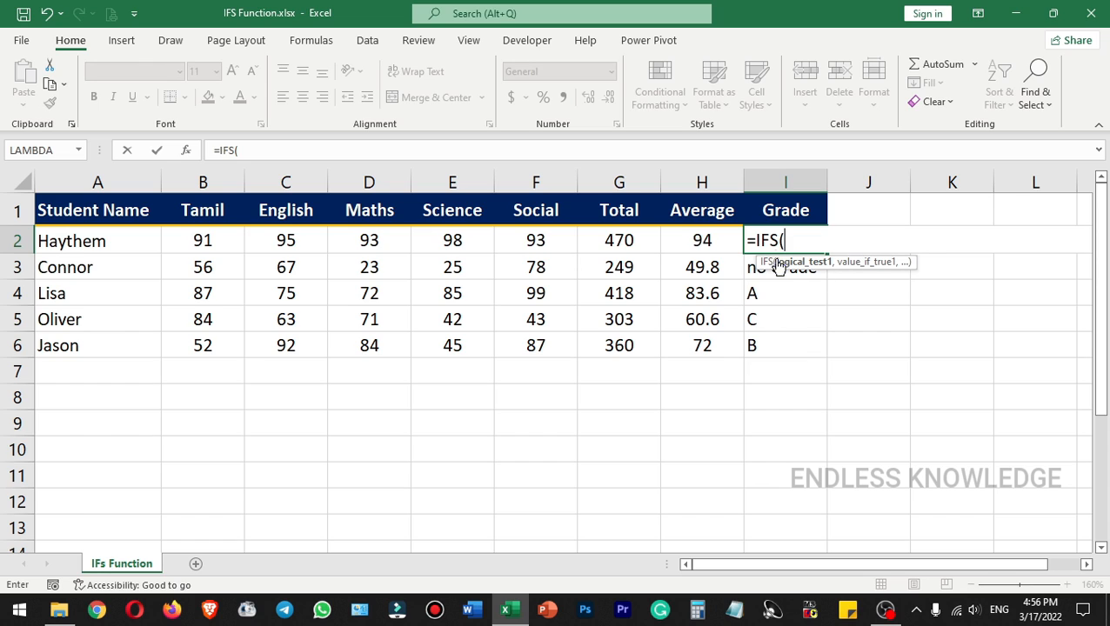
Add the first IFS condition in I2, returning "A+" when H2>=90
click(701, 240)
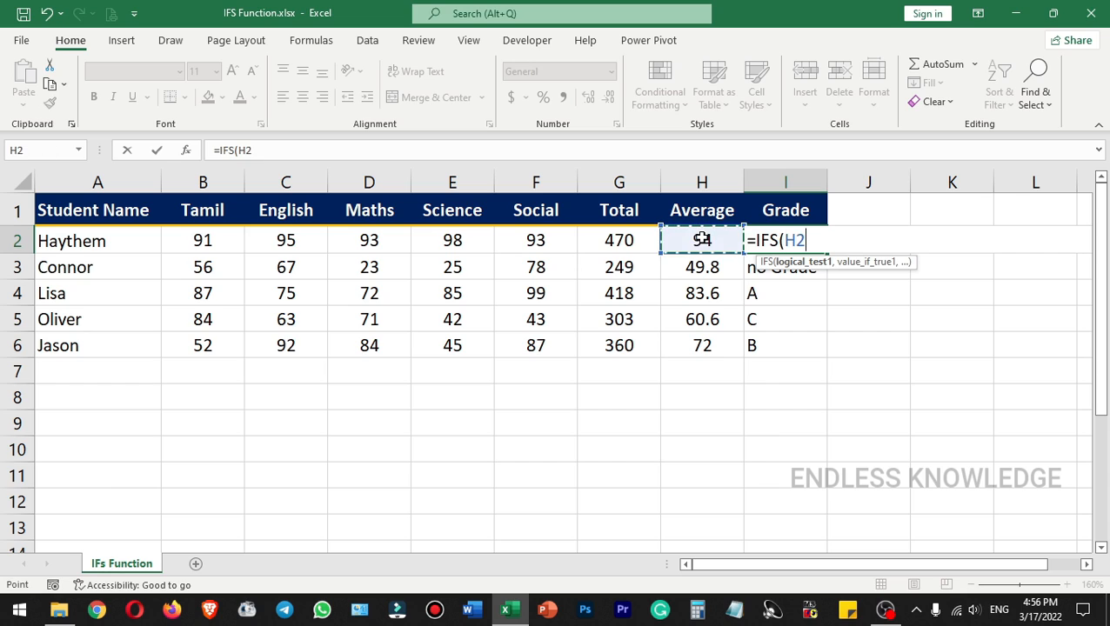
text(>=)
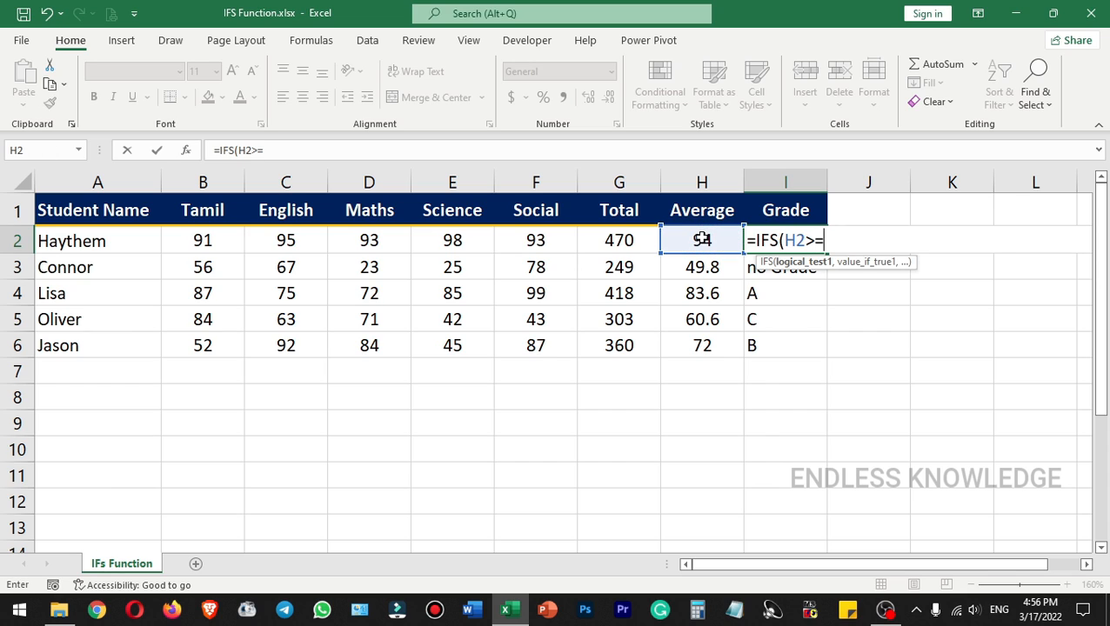
text(90,"A)
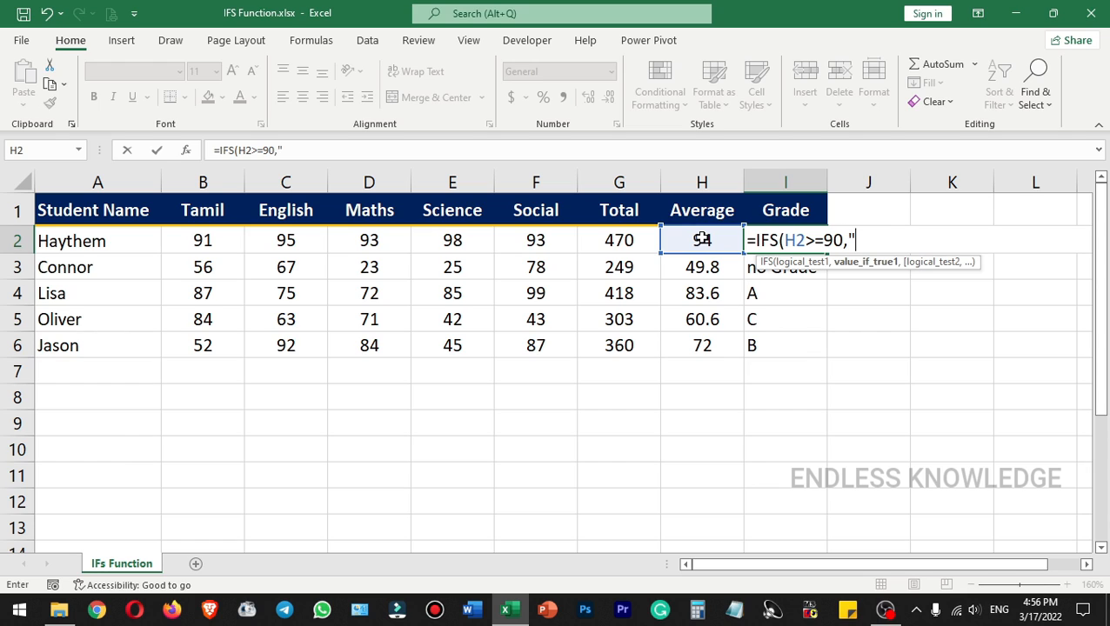
text(+",)
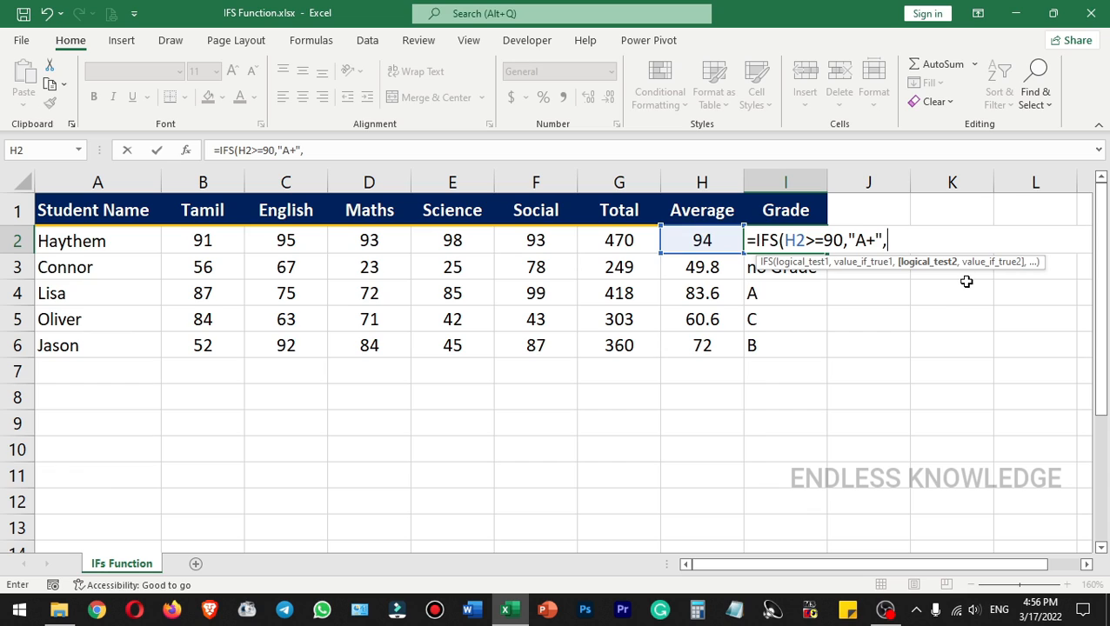
Add the second IFS condition in I2, returning "A" when H2>=80
click(705, 240)
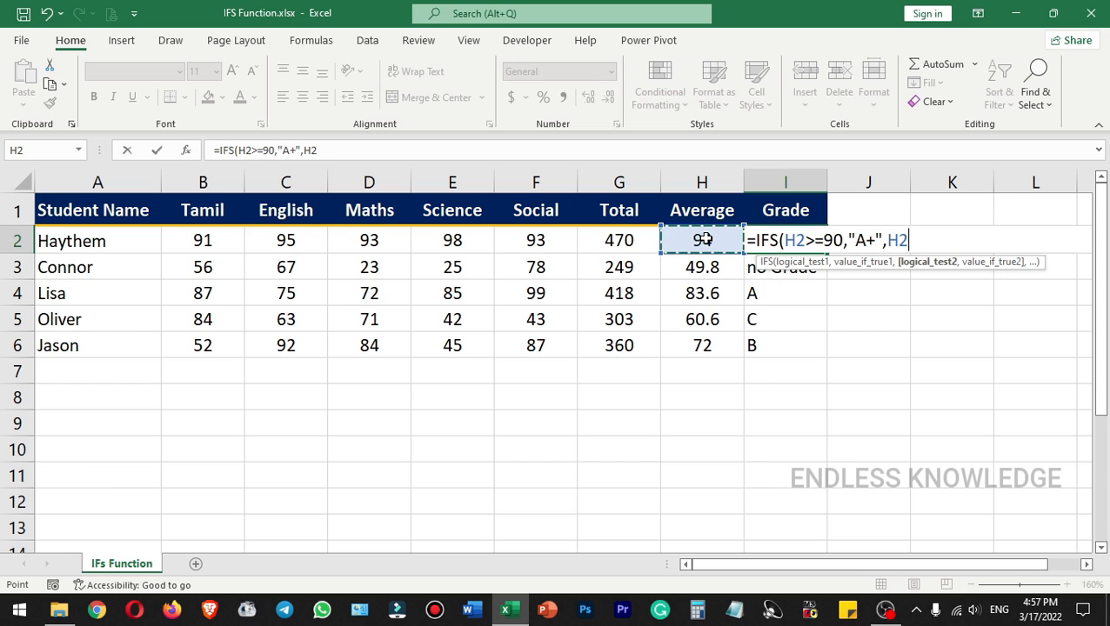
text(>=80)
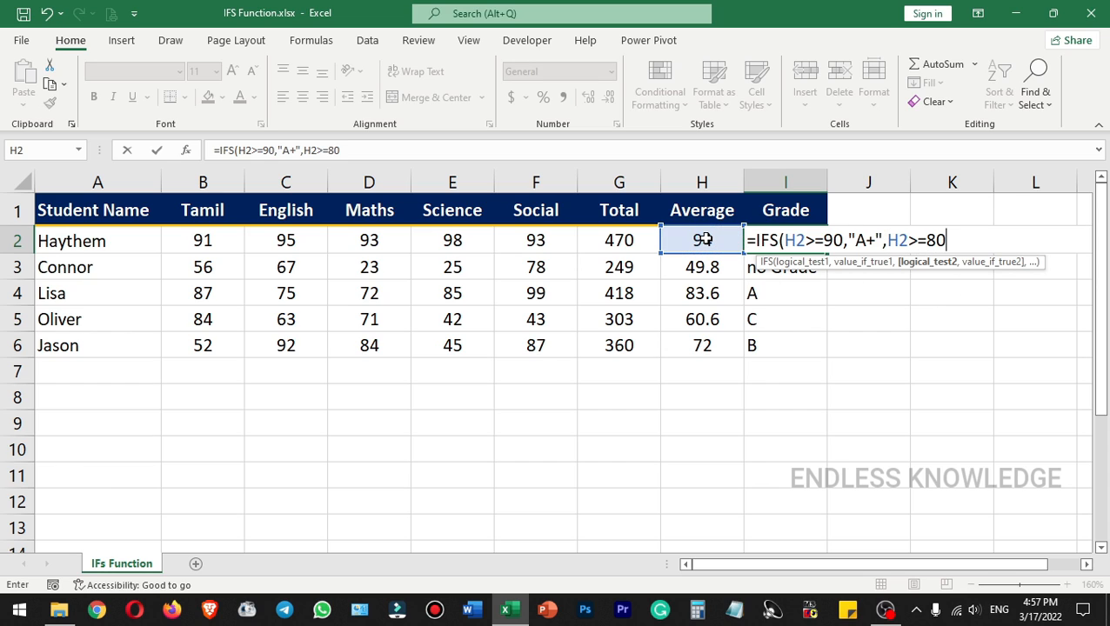
text(,"A)
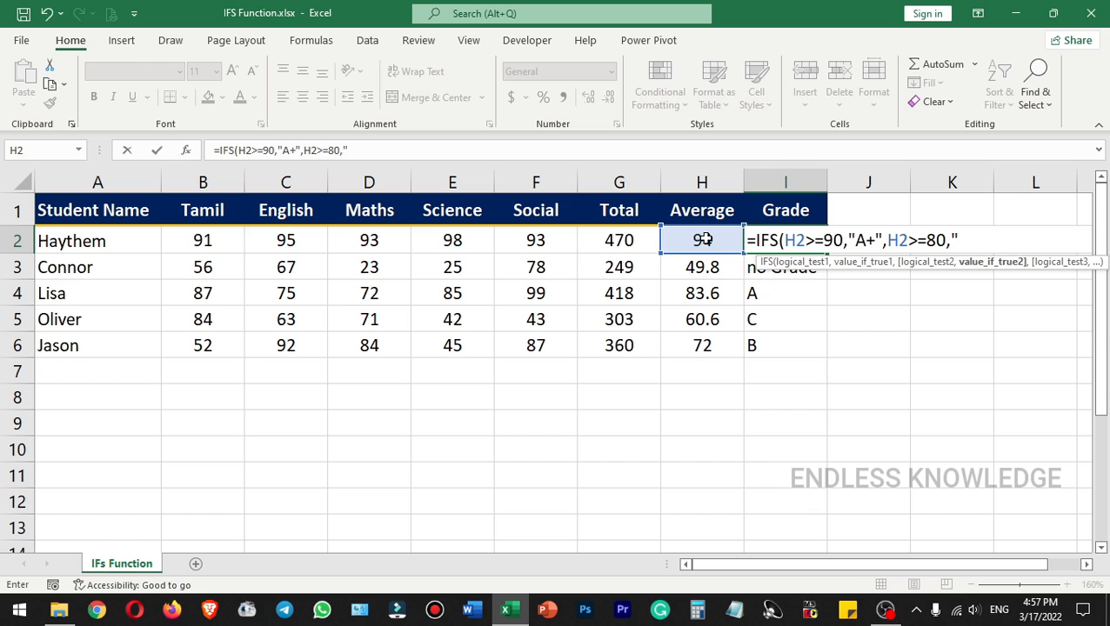
text(",)
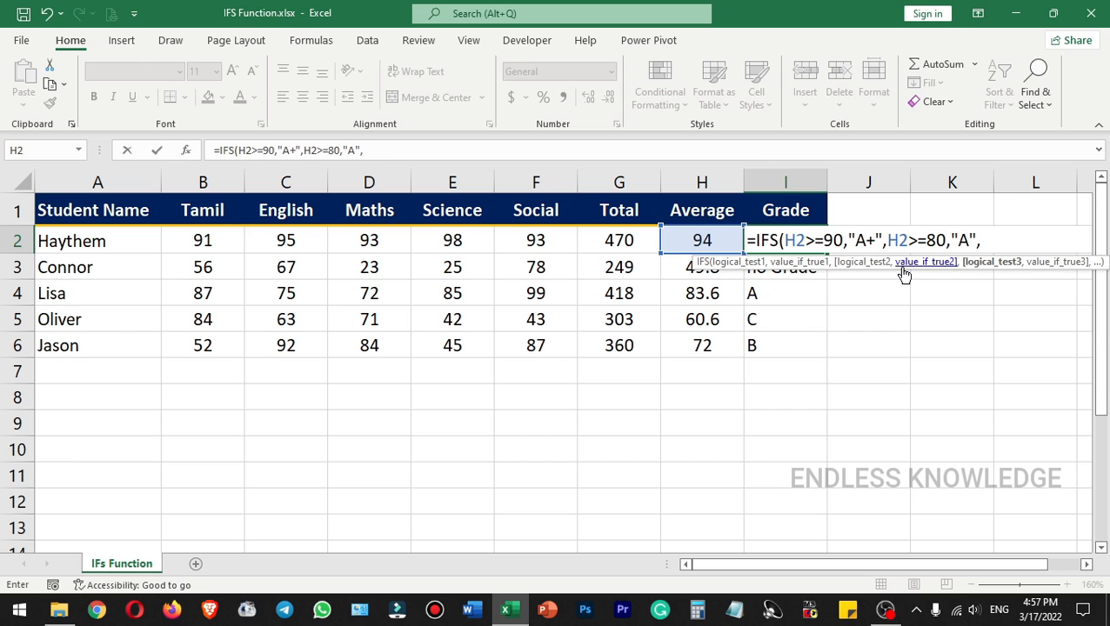
Add the third IFS condition in I2, returning "B" when H2>=70
click(685, 239)
text(>=)
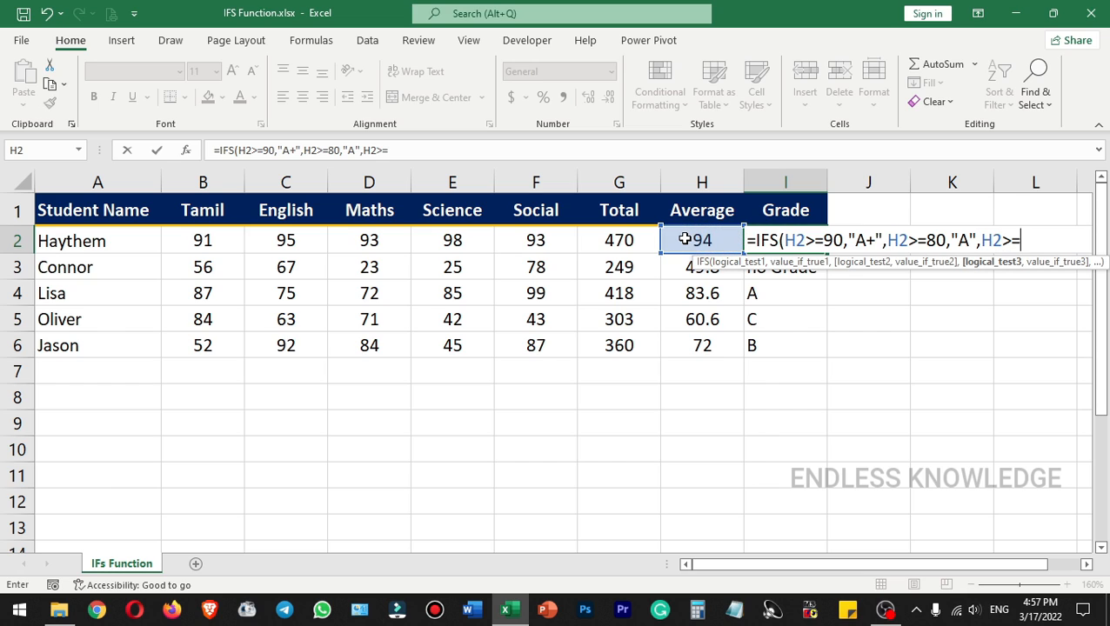
text(70,)
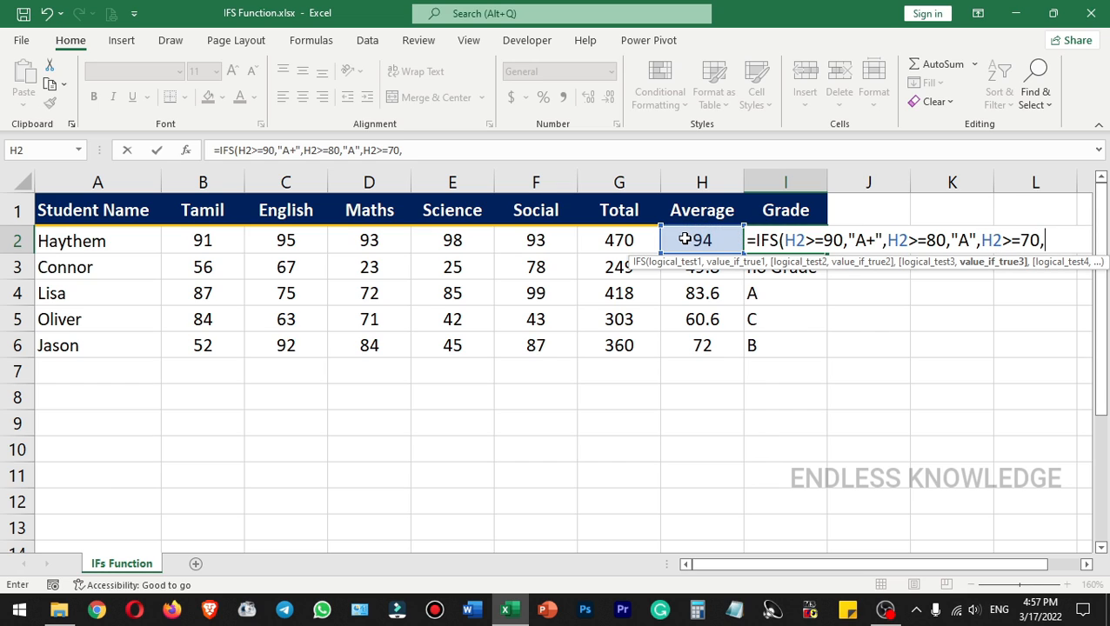
text("B",)
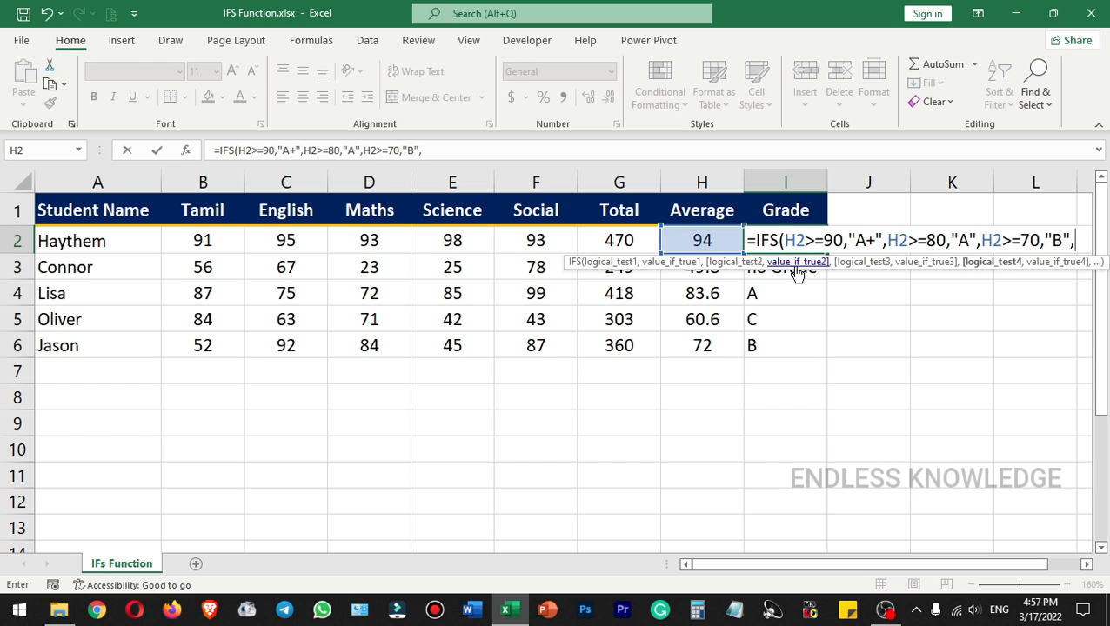
Add the fourth IFS condition in I2, returning "C" when H2>=60, and complete the formula
click(712, 233)
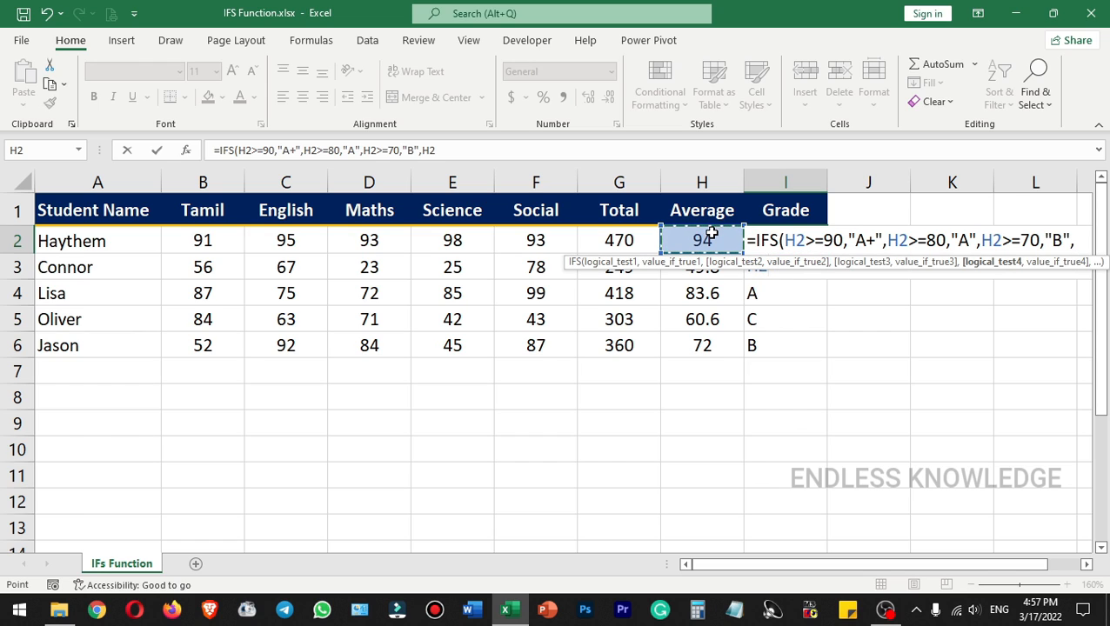
text(>=60)
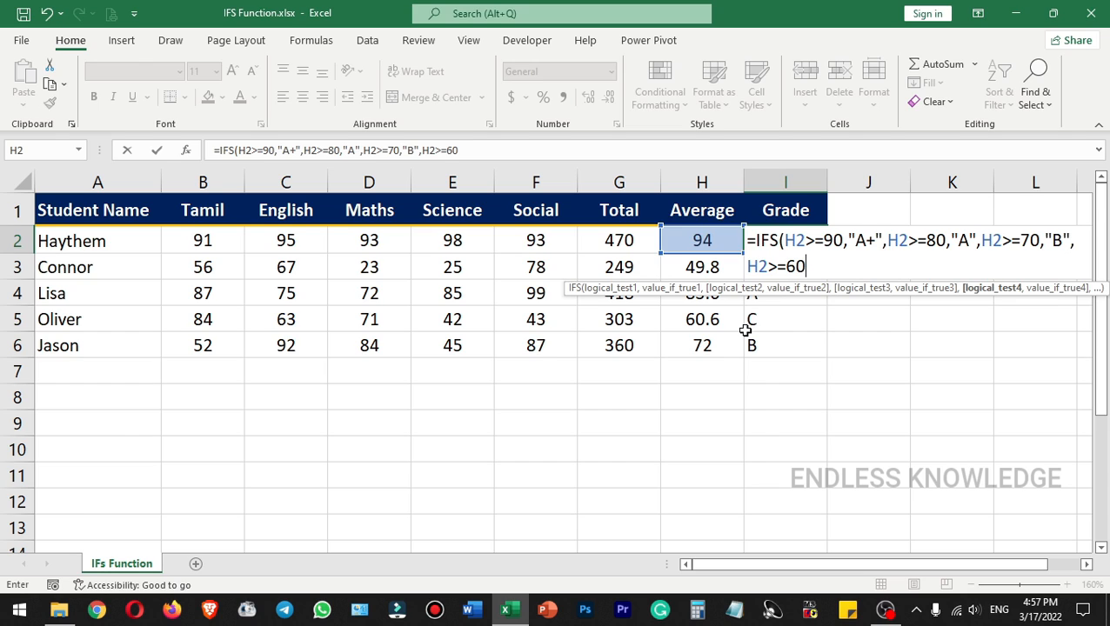
text(,")
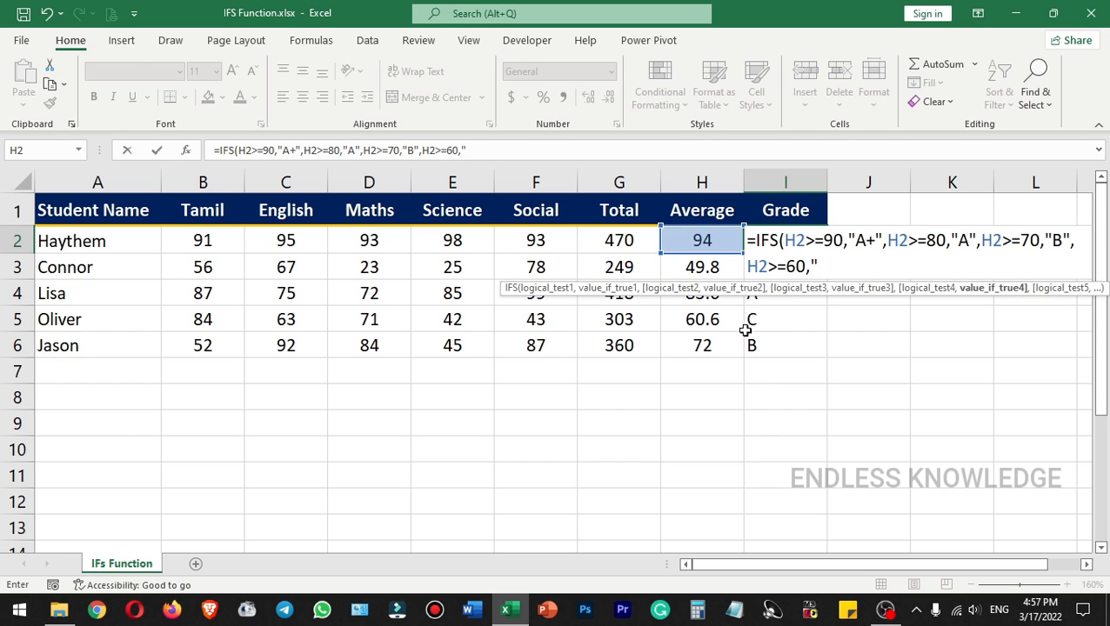
text(C")
text())
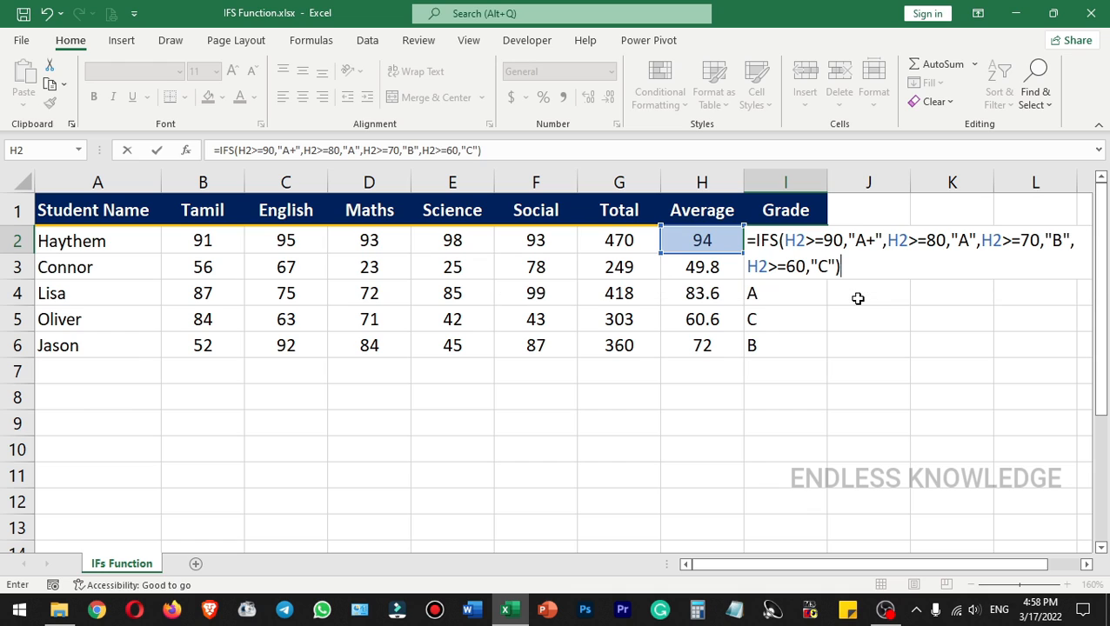
key(Return)
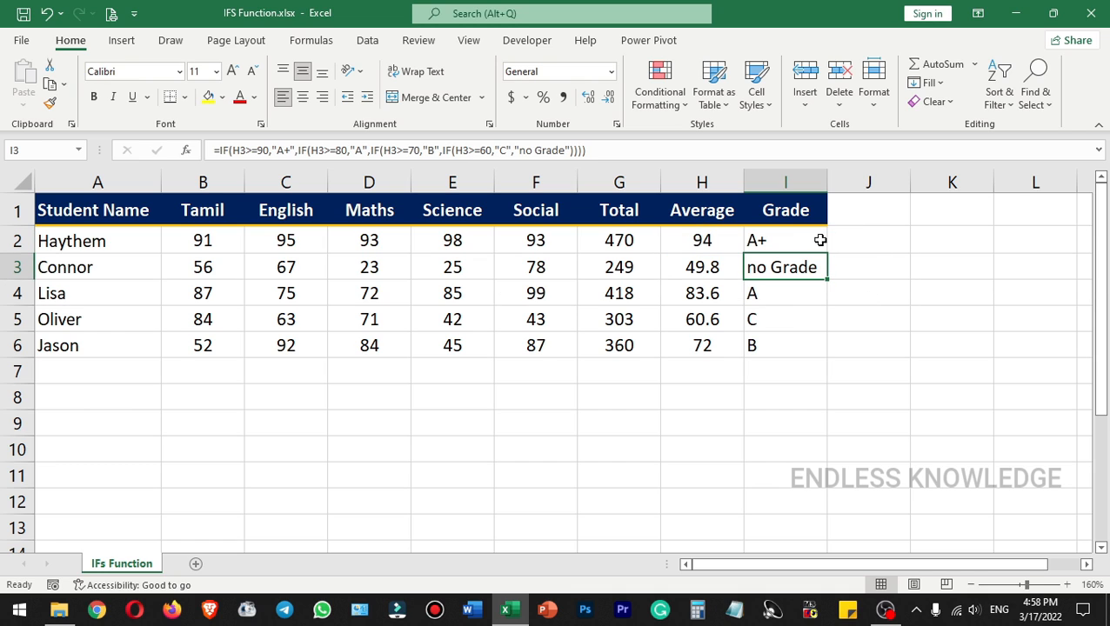
Fill the IFS formula from I2 down through I6 and check the copied formulas in I3 and I5
click(818, 236)
double_click(825, 252)
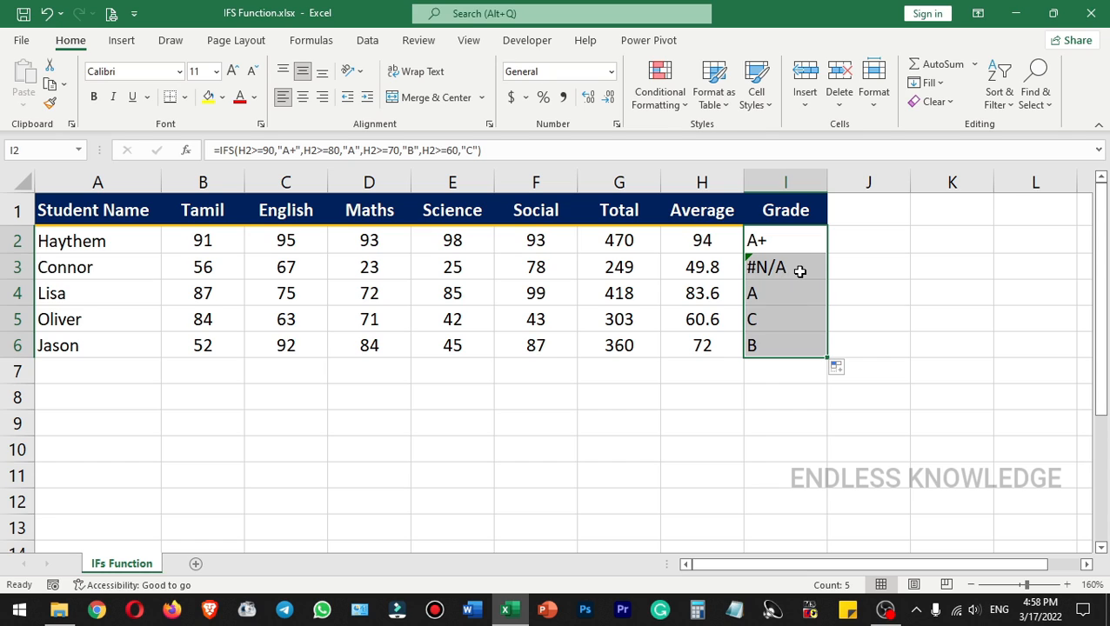
click(804, 269)
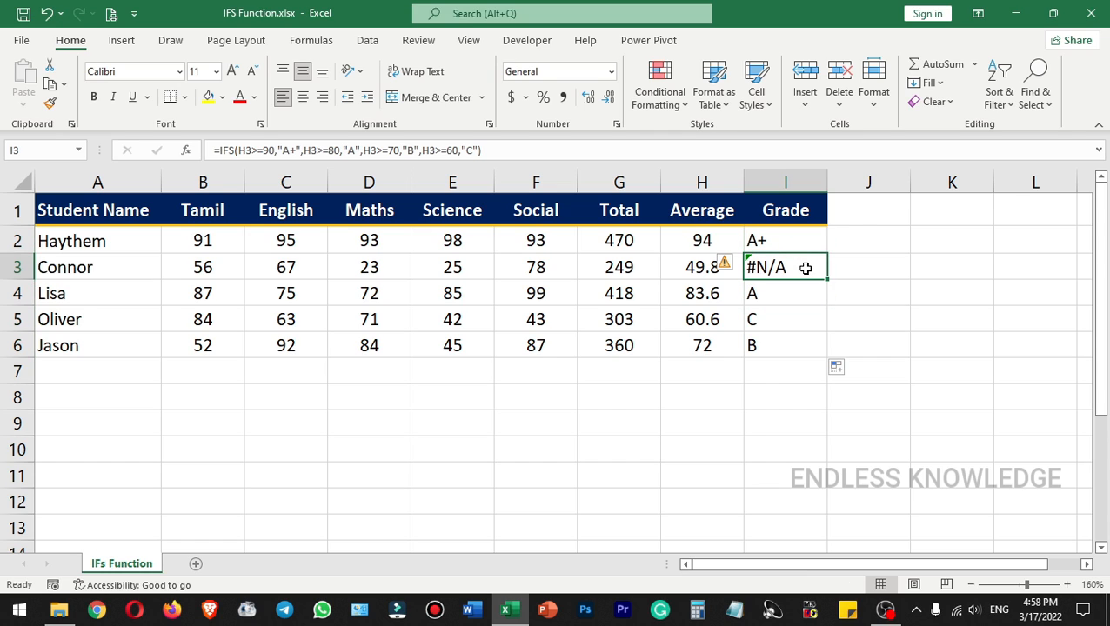
click(786, 322)
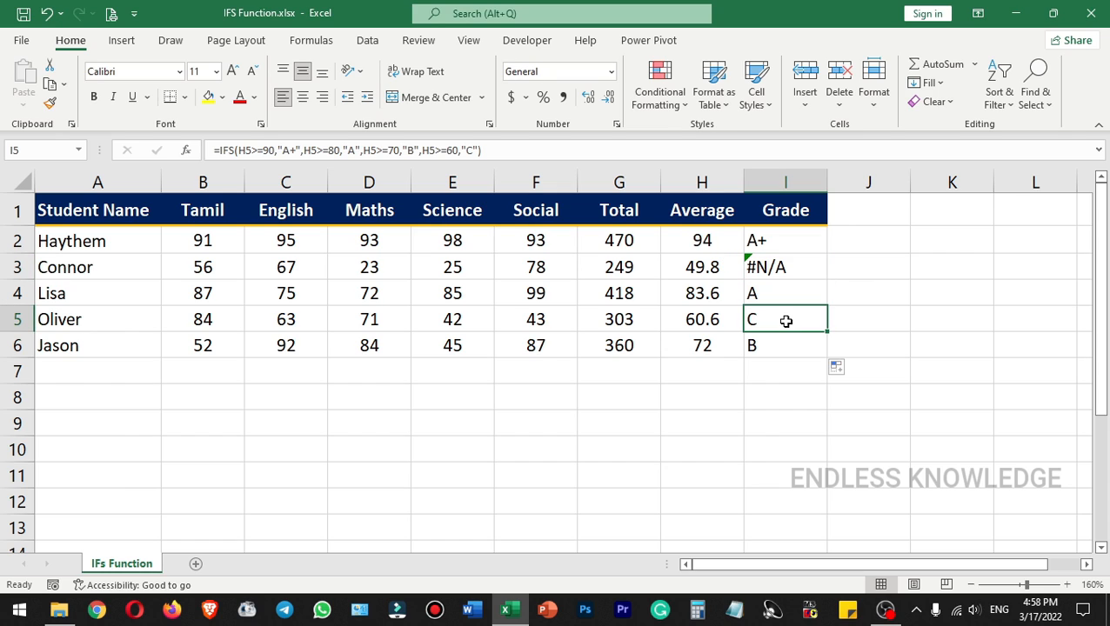
click(798, 267)
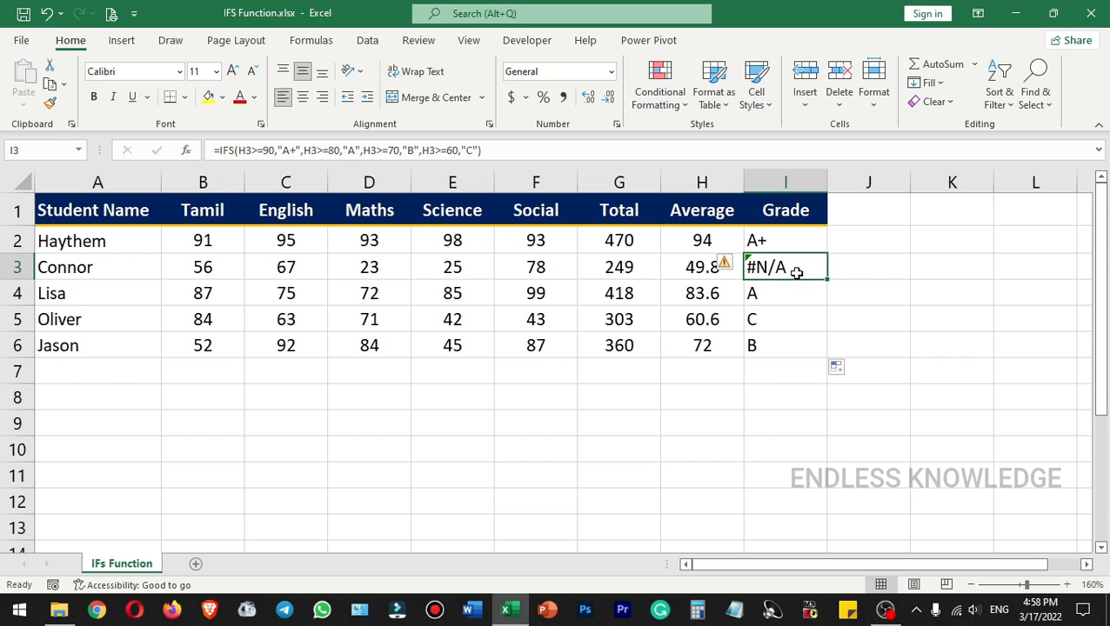
Wrap the IFS formula in I2 in IFNA, with "No Grade" as the value for #N/A results
double_click(802, 242)
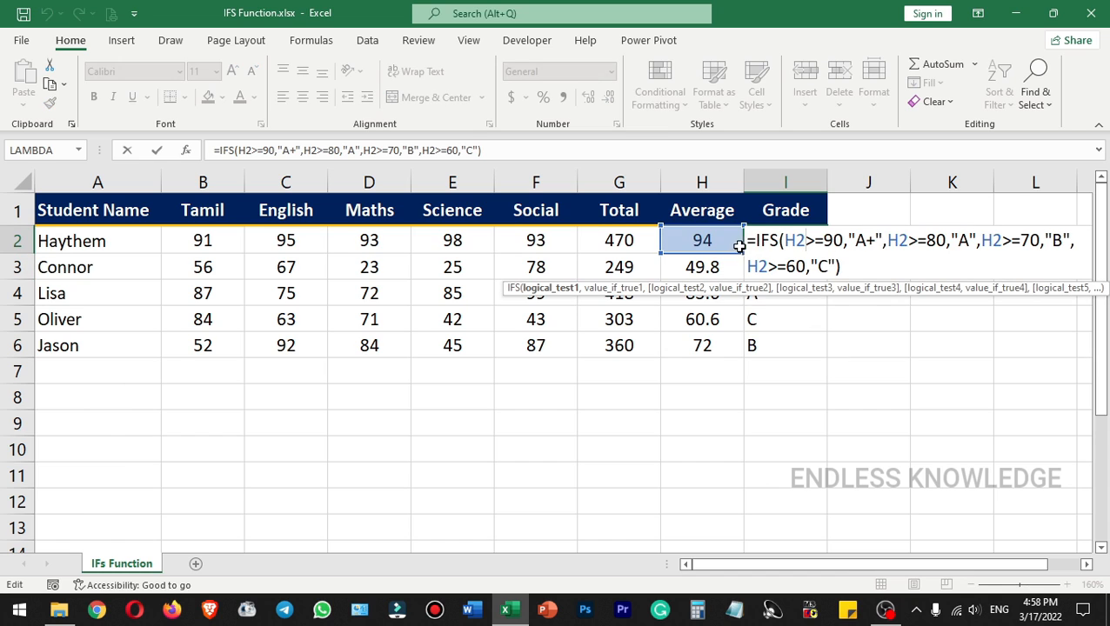
click(217, 150)
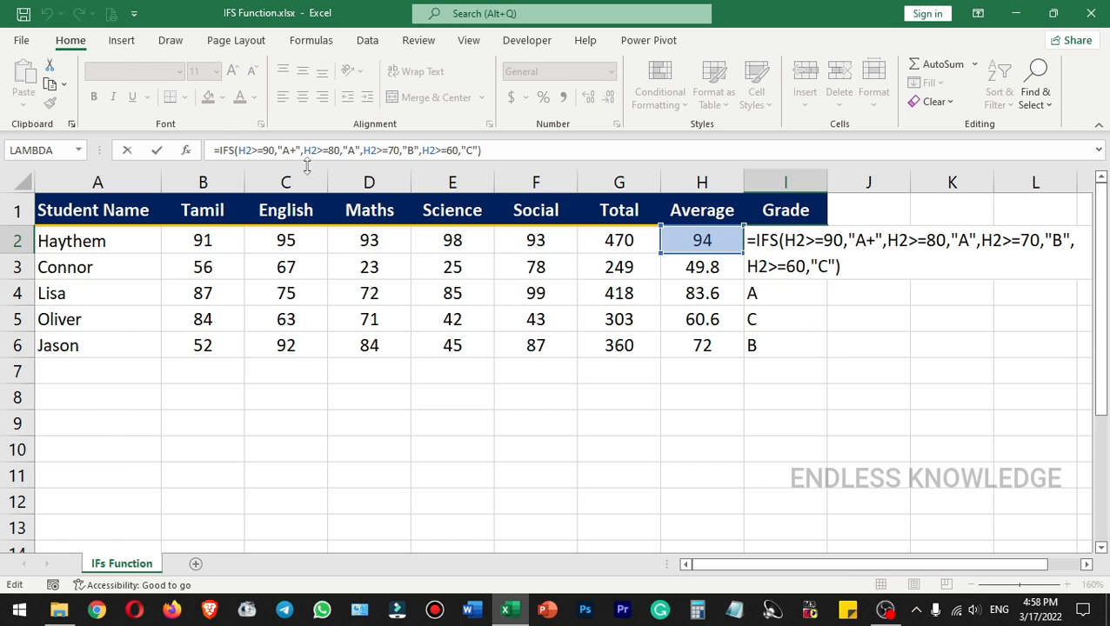
text(IFNA()
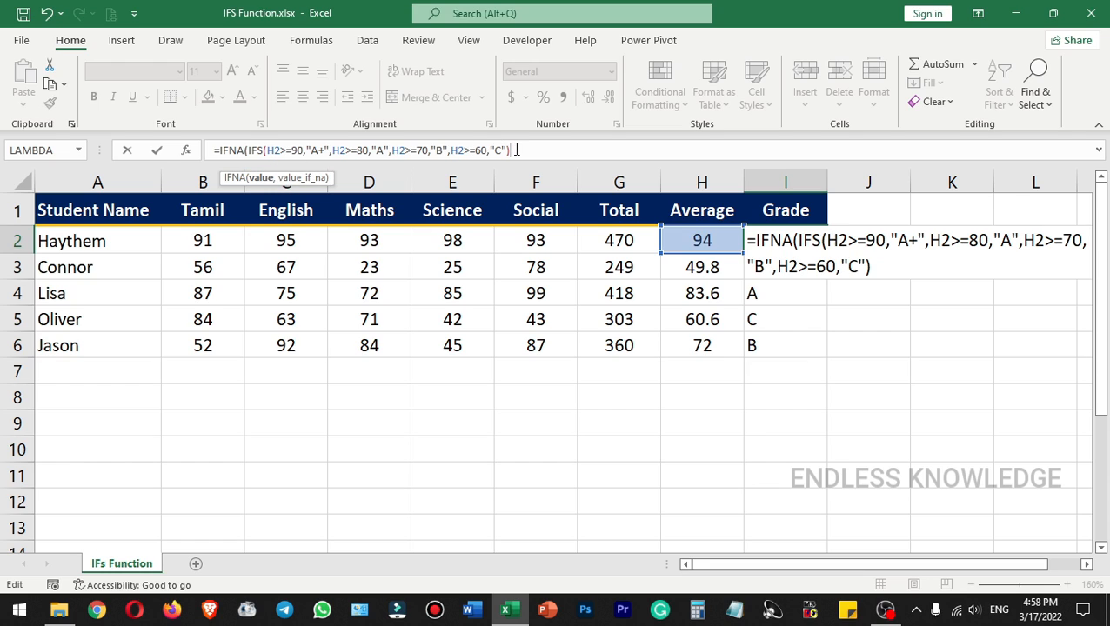
text(,"No Grade)
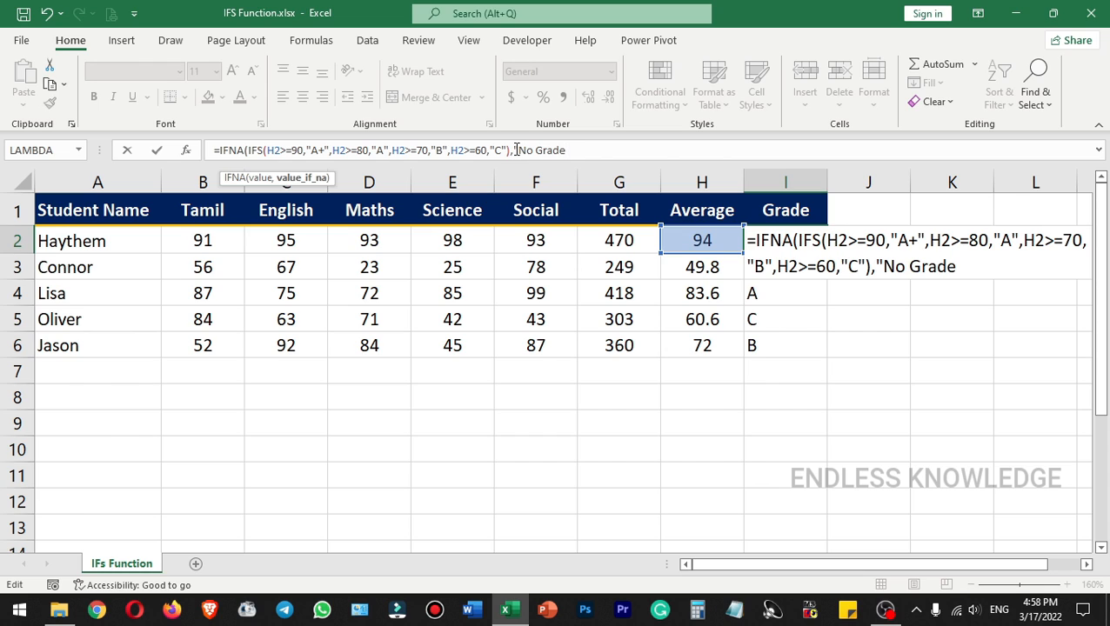
text("))
key(Return)
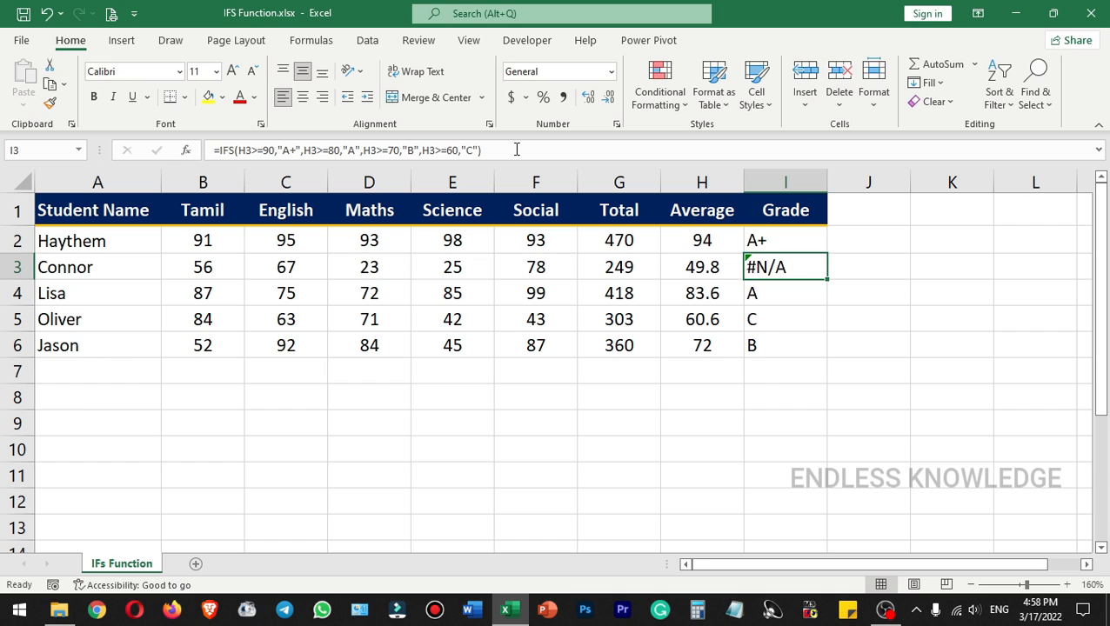
Fill the IFNA formula from I2 down through I6 and select I3 to check its grade
click(818, 241)
double_click(827, 252)
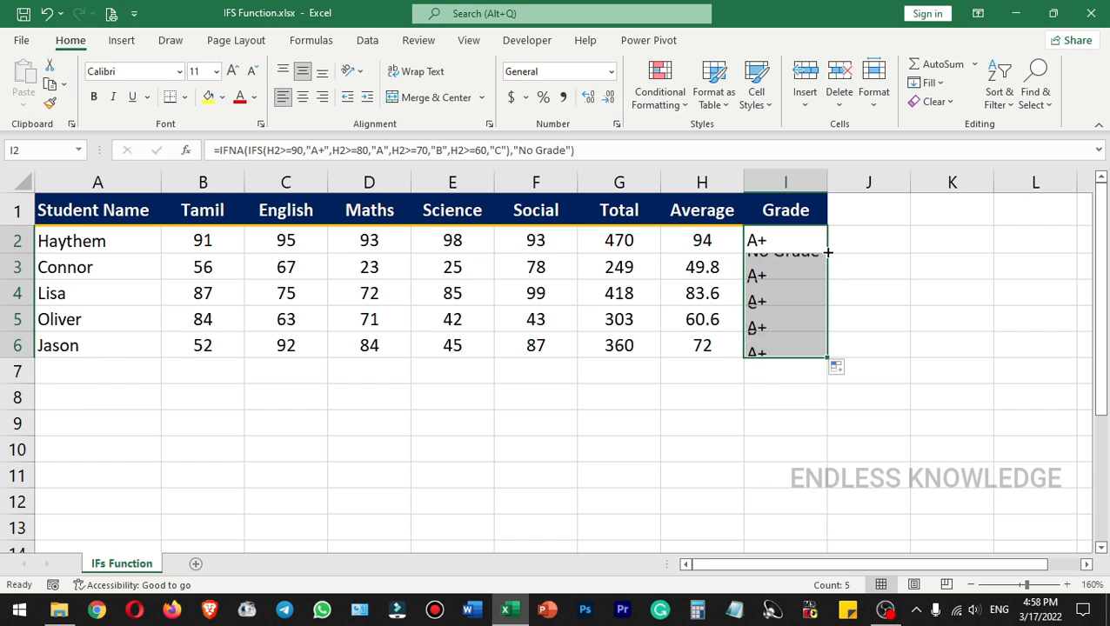
click(800, 268)
Remove the IFNA wrapper and its "No Grade" argument from the formula in I2, keeping only the IFS part
double_click(798, 241)
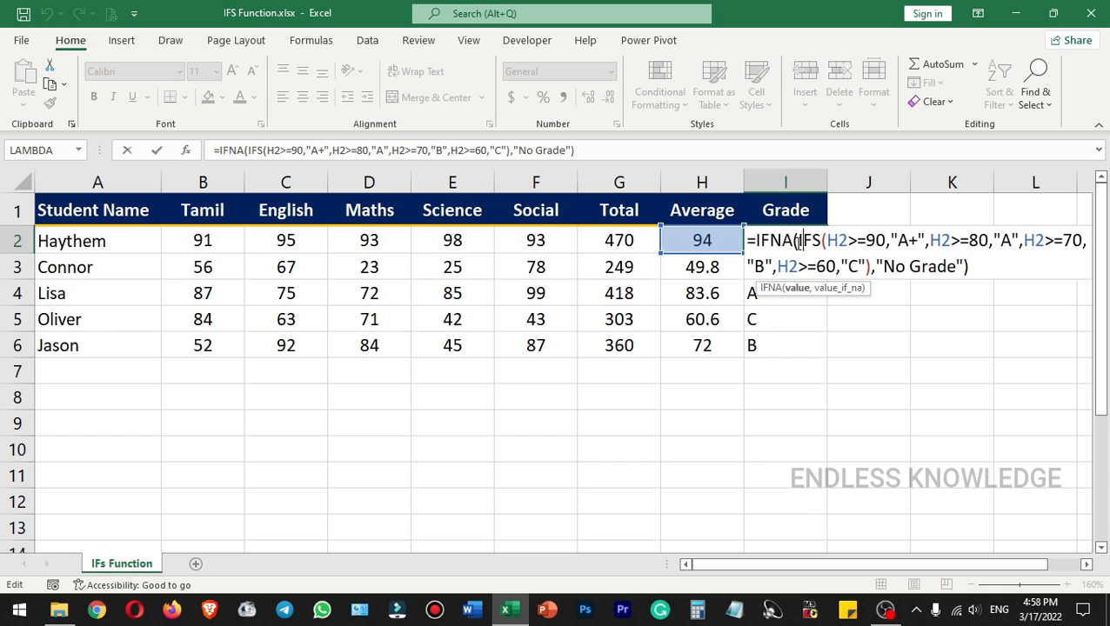
drag(796, 241, 760, 244)
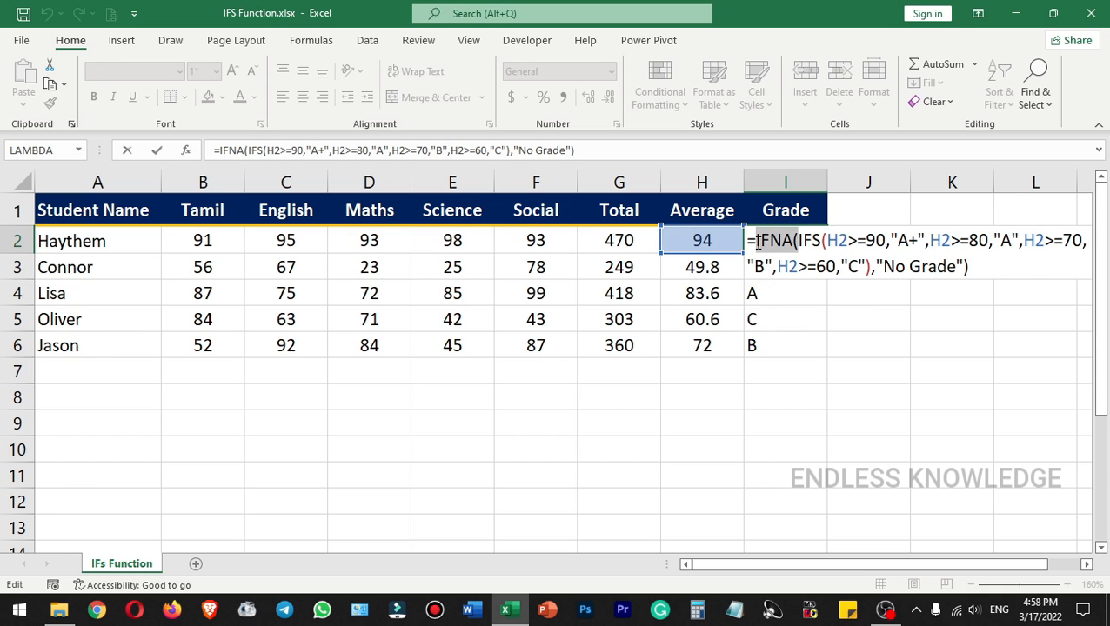
key(Delete)
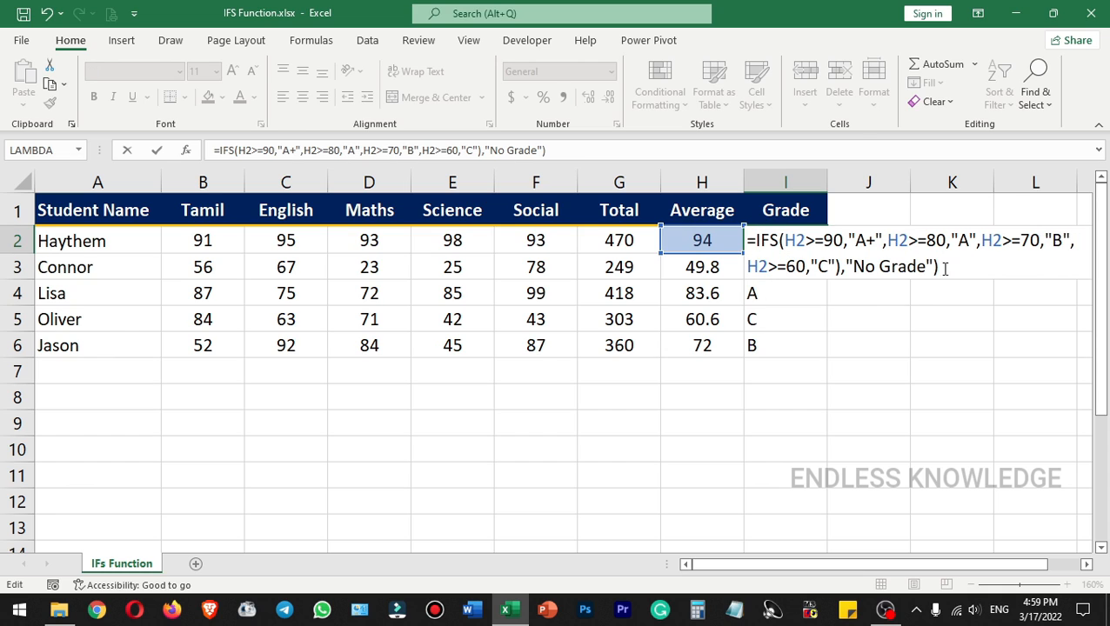
drag(941, 267, 839, 271)
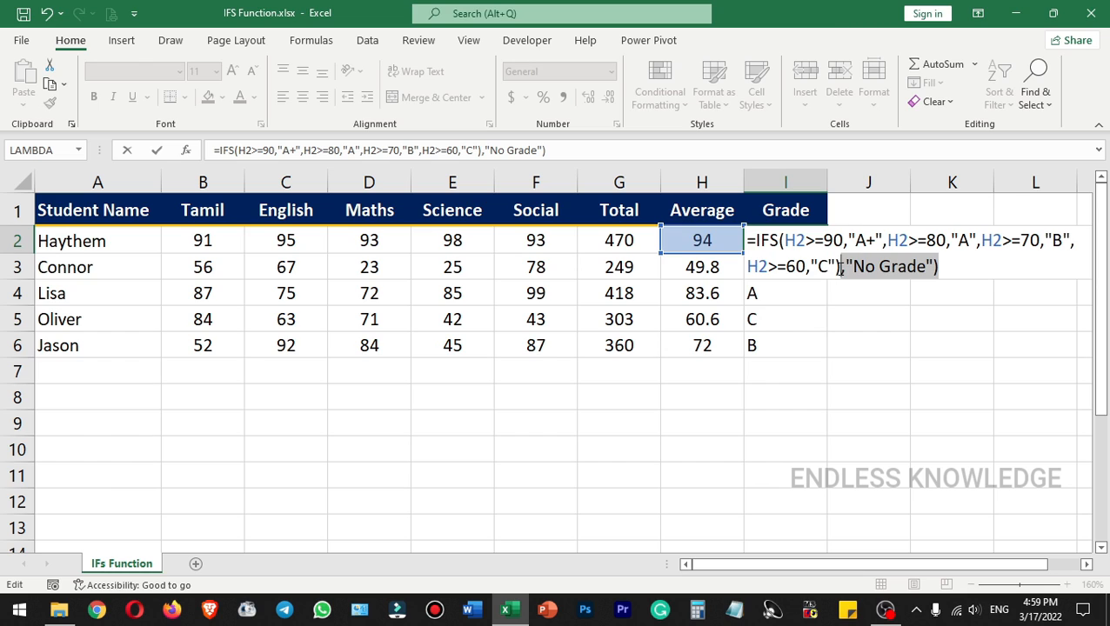
key(Delete)
Add a final catch-all condition TRUE returning "No Grade" to the IFS formula in I2
click(837, 267)
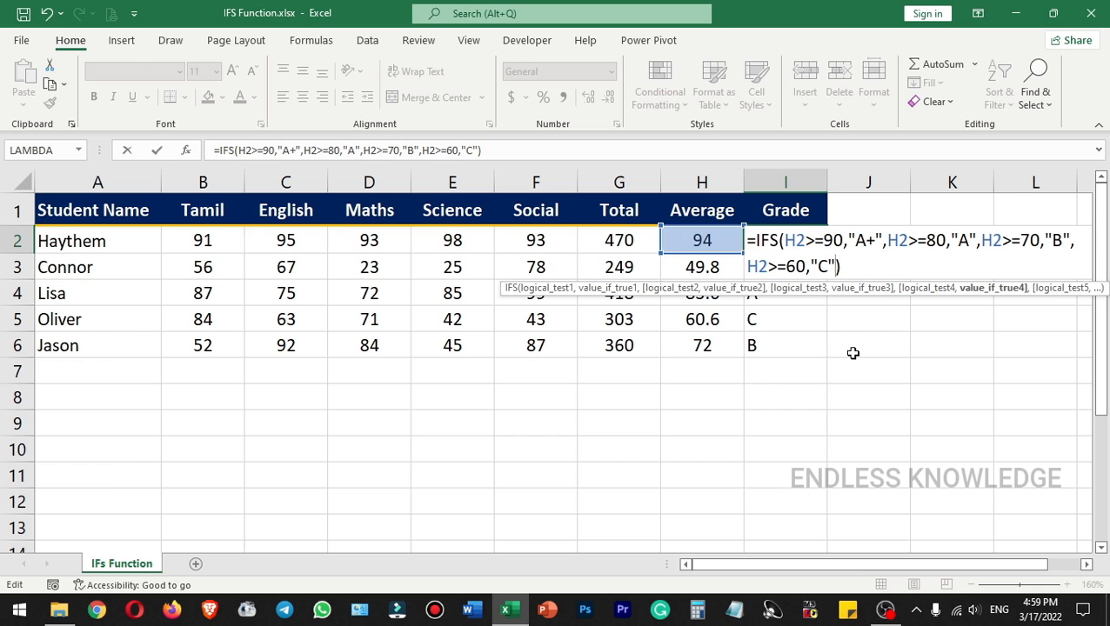
text(,)
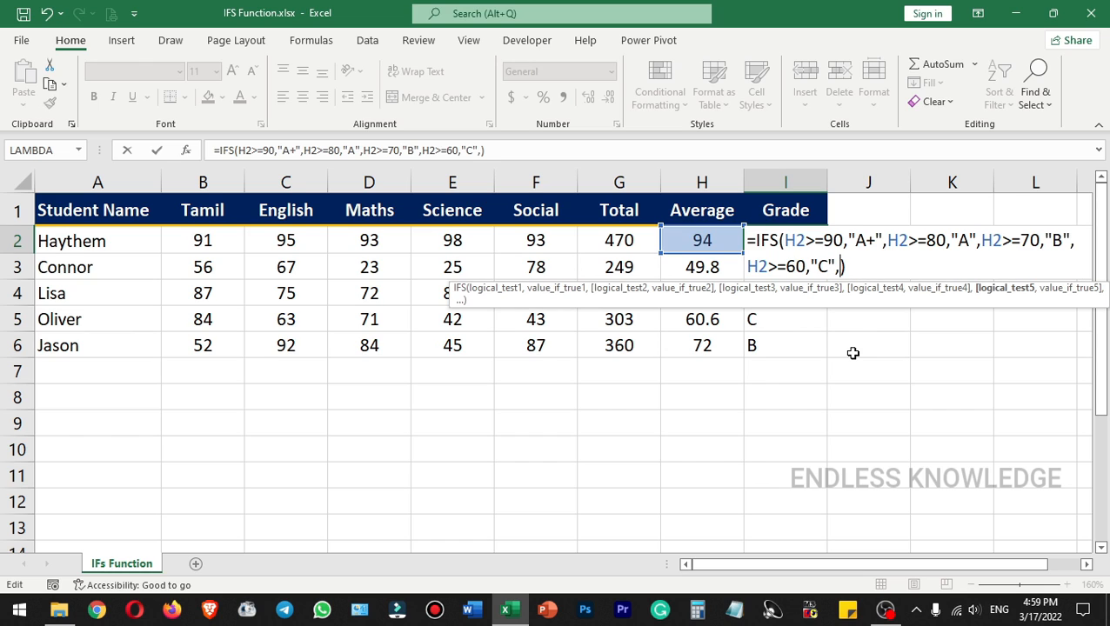
text(true)
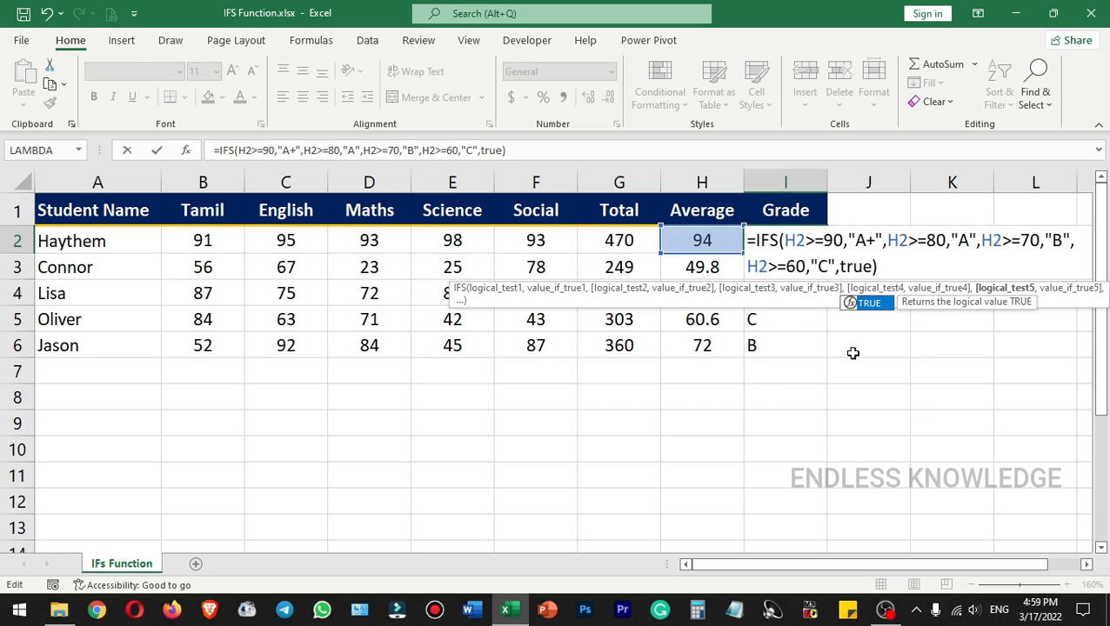
text(,)
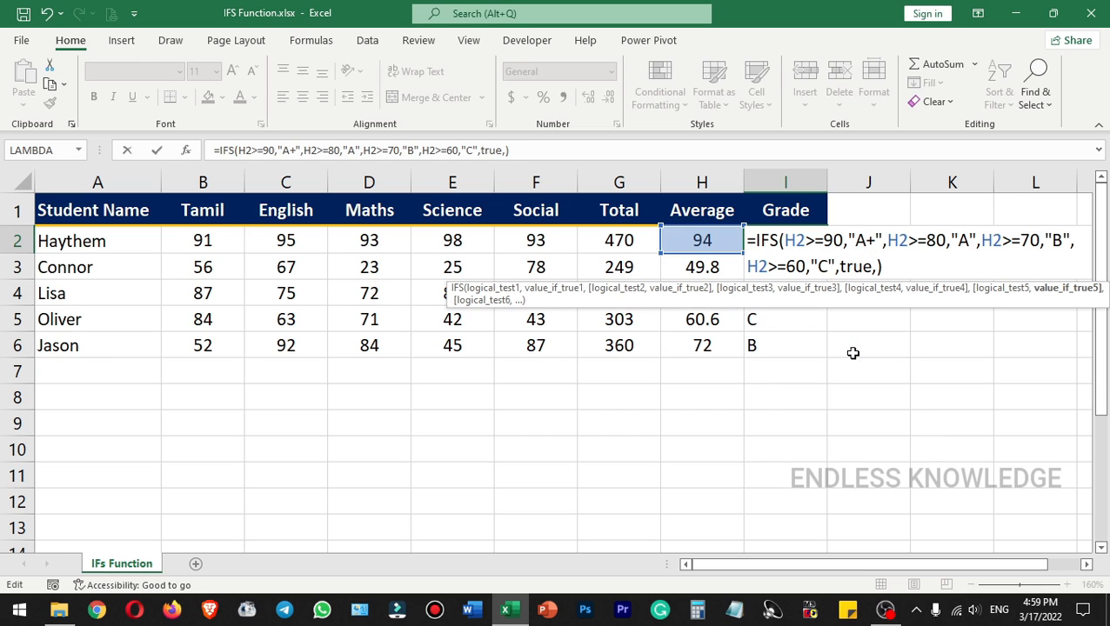
text("No Grade)
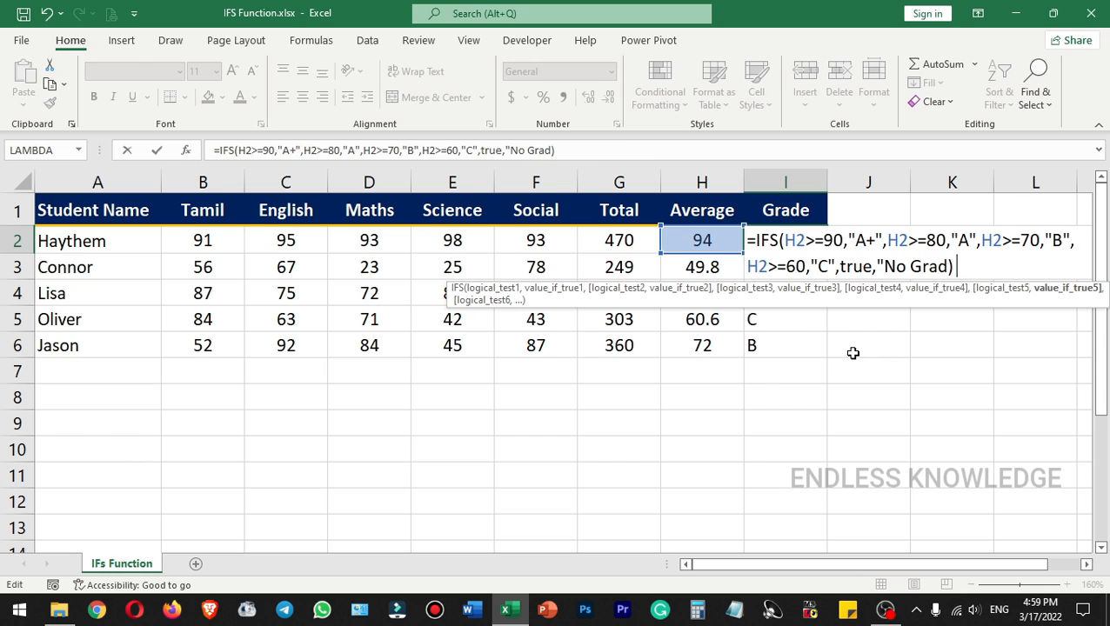
text(")
key(Return)
Fill the IFS formula with the TRUE fallback from I2 down through I6 and check I3
click(794, 237)
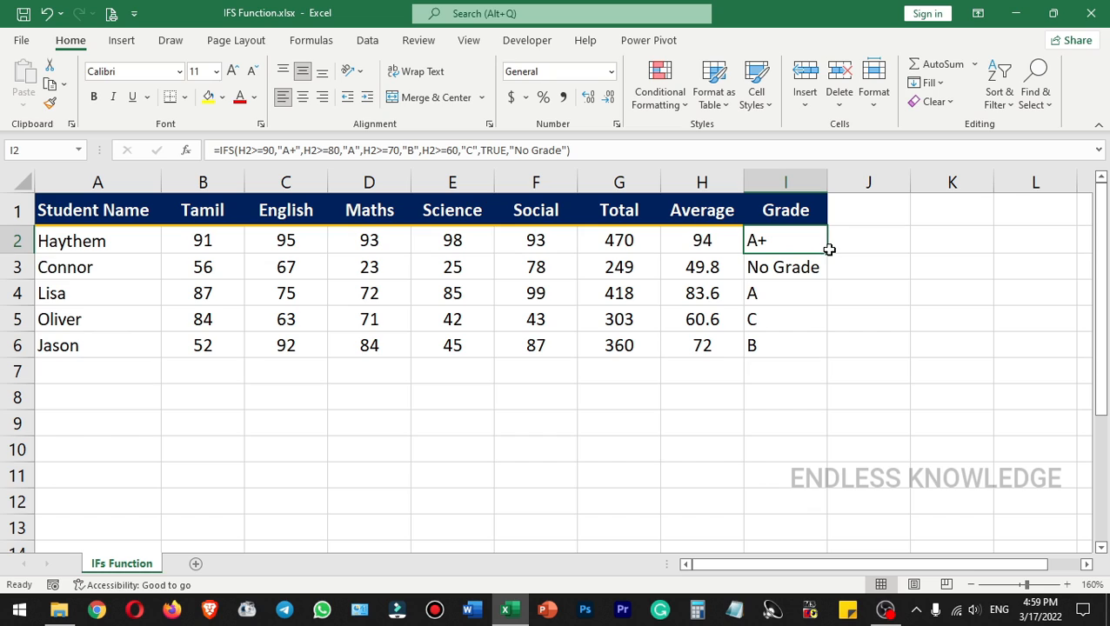
double_click(826, 253)
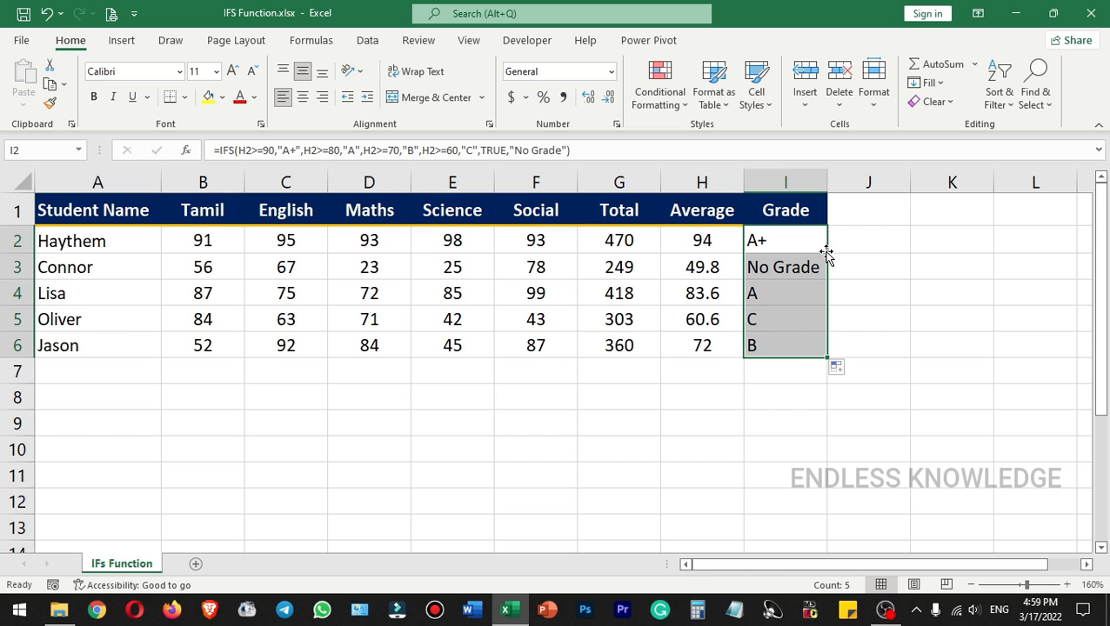
click(815, 263)
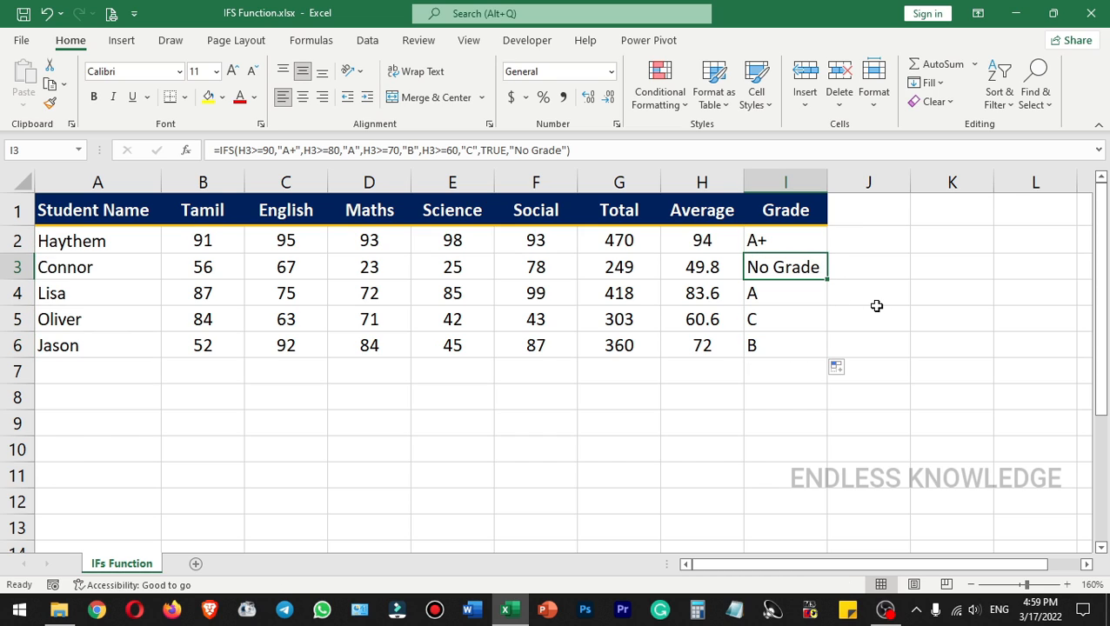